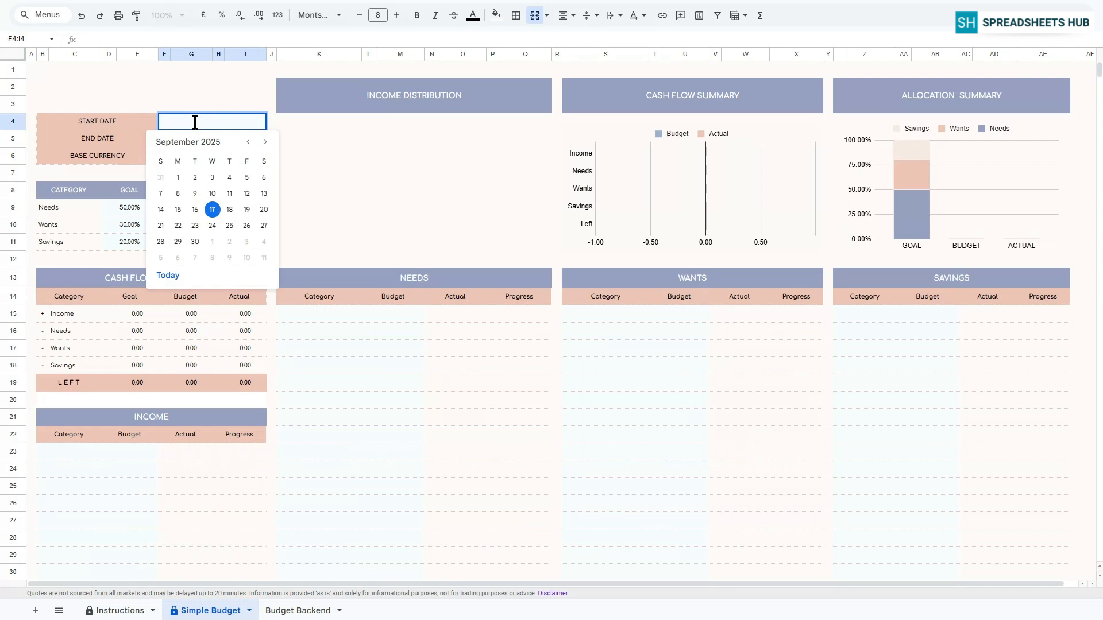
Set the budget's start date to 1 Sep 2025 and its end date to 30 Sep 2025.
{"action": "left_click", "coordinate": [177, 179]}
{"action": "double_click", "coordinate": [202, 138]}
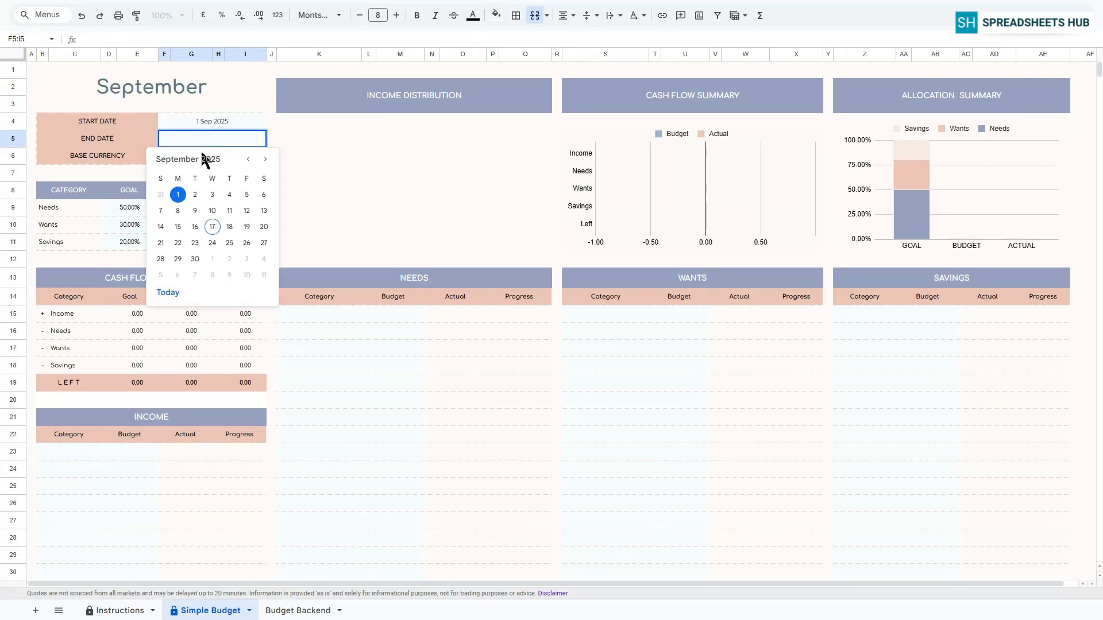
{"action": "left_click", "coordinate": [214, 227]}
{"action": "double_click", "coordinate": [205, 139]}
{"action": "left_click", "coordinate": [196, 254]}
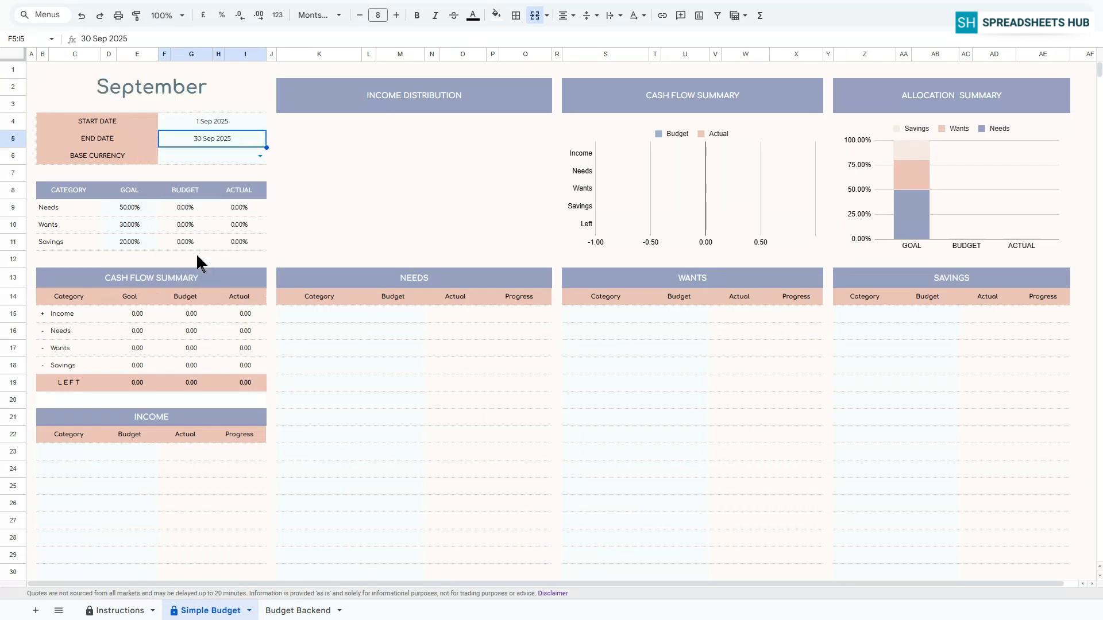
{"action": "left_click_drag", "start_coordinate": [209, 125], "coordinate": [208, 140]}
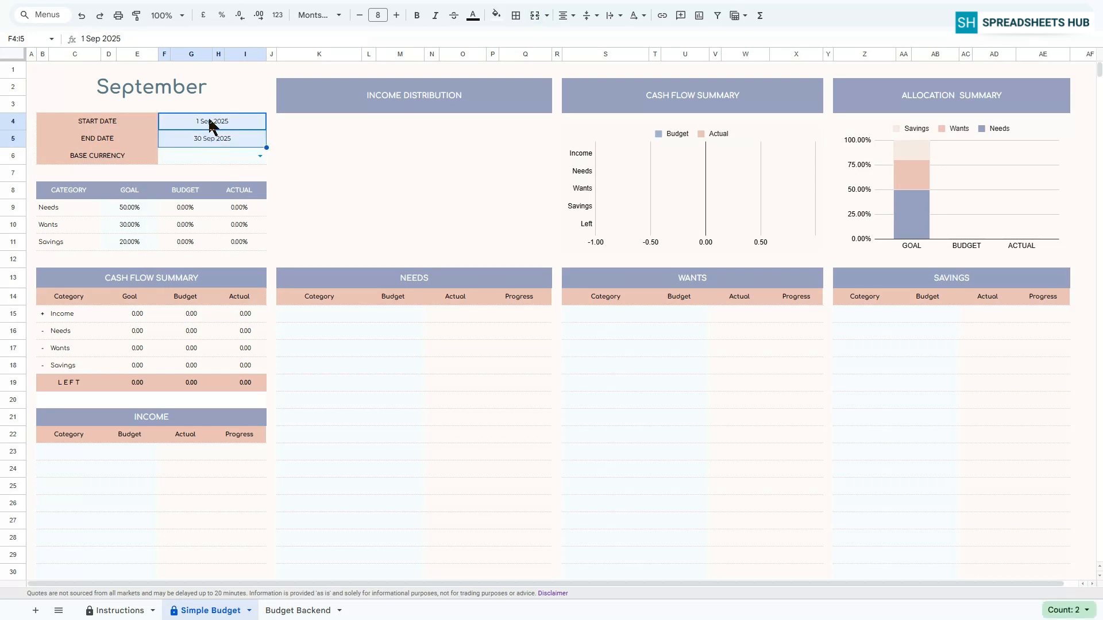
{"action": "left_click", "coordinate": [208, 120]}
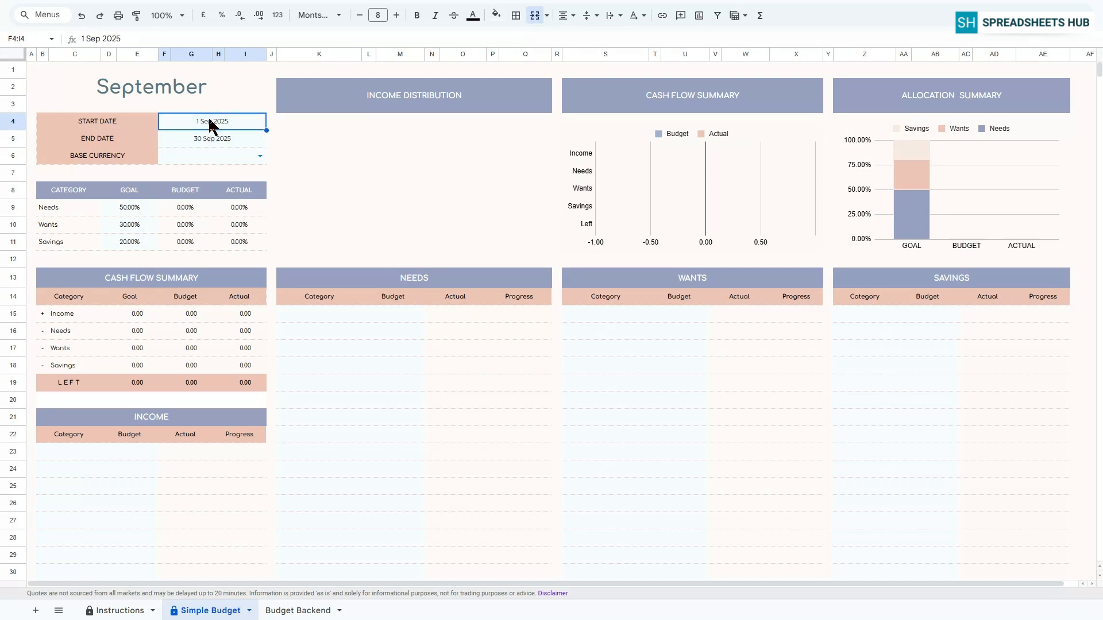
Set the base currency to USD.
{"action": "left_click", "coordinate": [260, 156]}
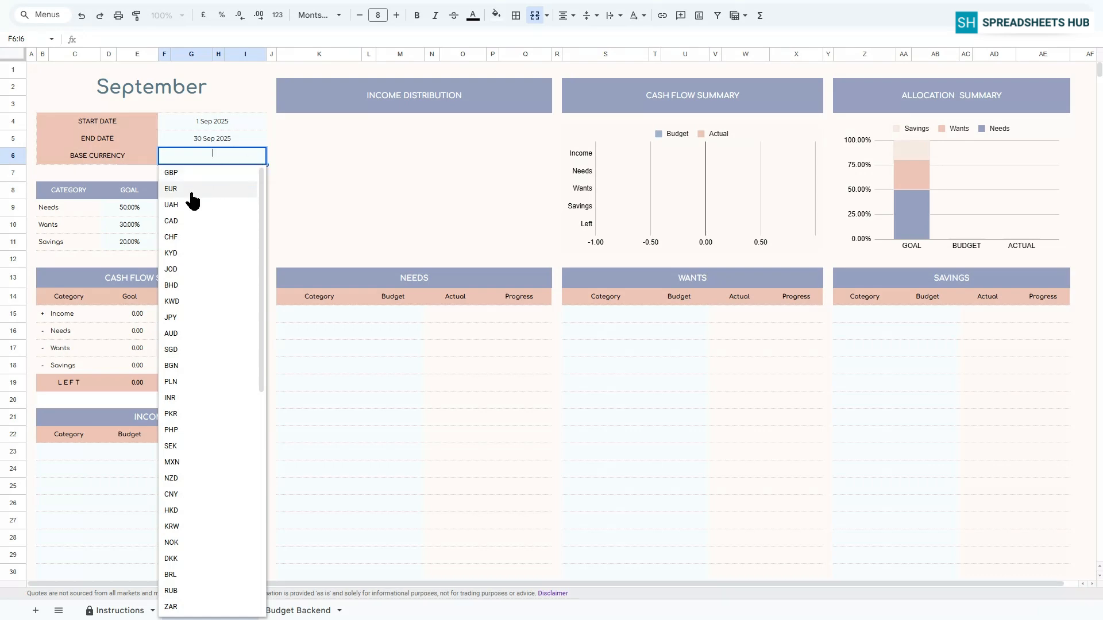
{"action": "scroll", "coordinate": [192, 215], "scroll_direction": "down", "scroll_amount": 8}
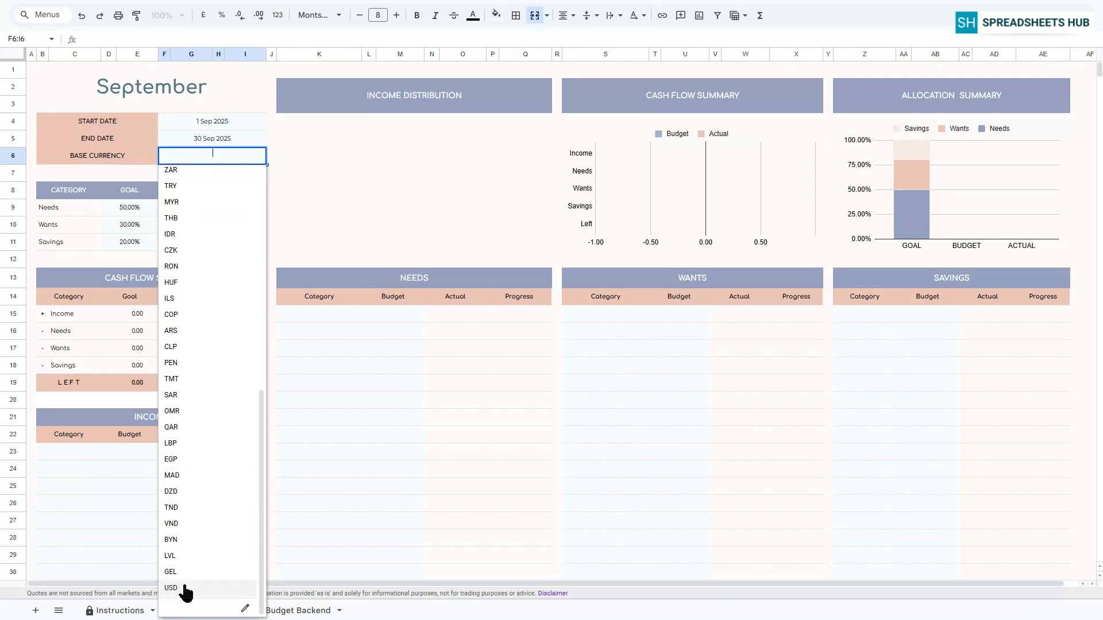
{"action": "left_click", "coordinate": [172, 588]}
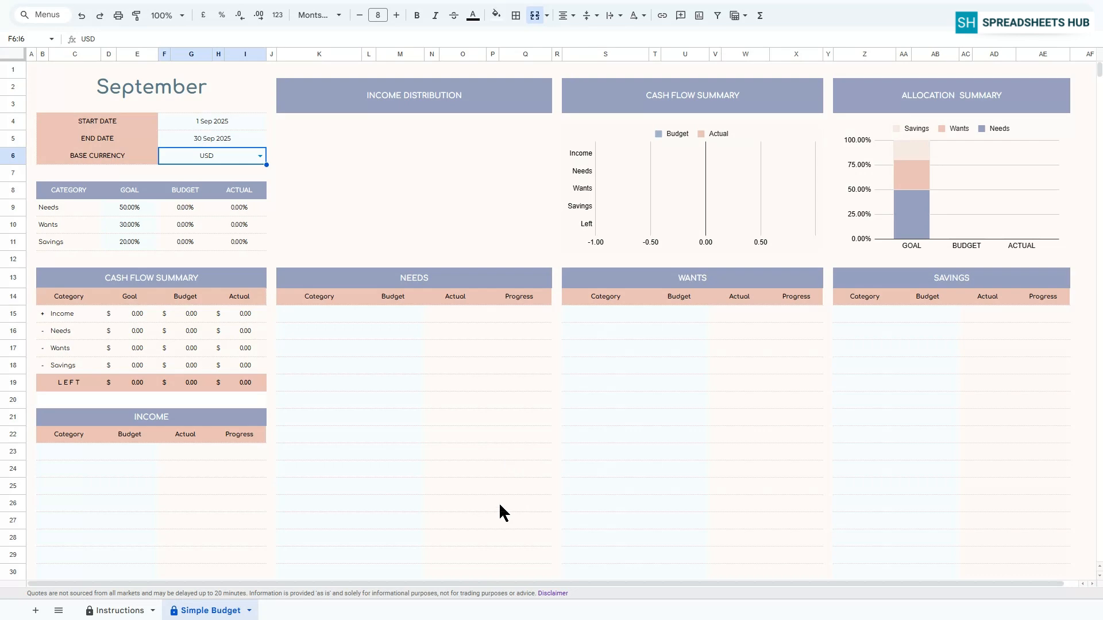
Enter the income categories Salary 1, Salary 2, Salary 3 and Bonus from row 23 down.
{"action": "left_click", "coordinate": [46, 452]}
{"action": "type", "text": "Salary 1"}
{"action": "key", "text": "Return"}
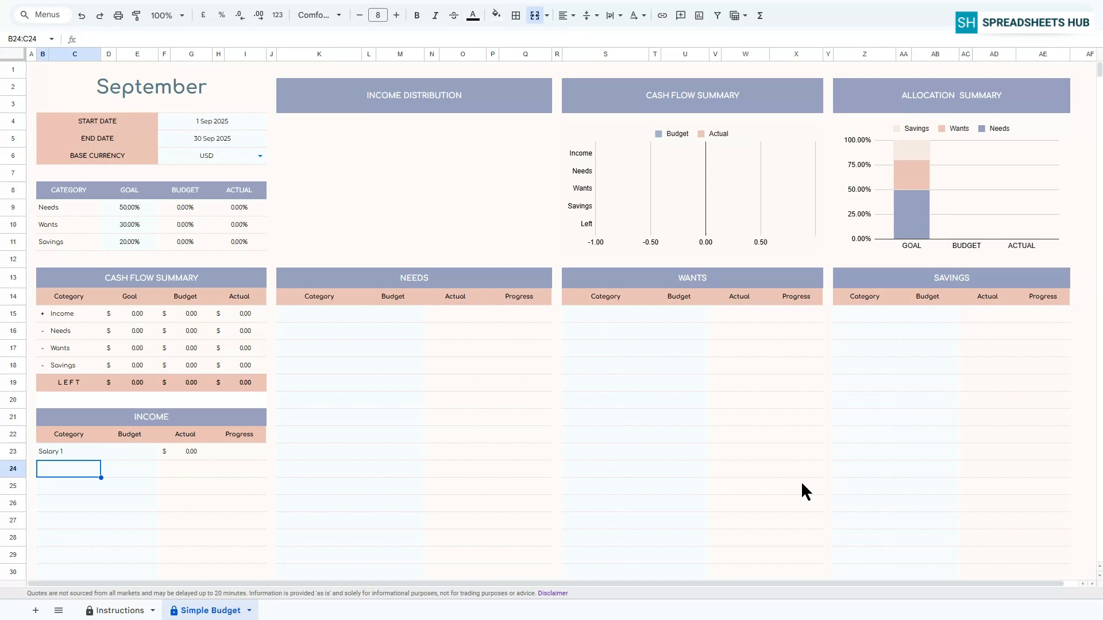
{"action": "type", "text": "Salary 2"}
{"action": "key", "text": "Return"}
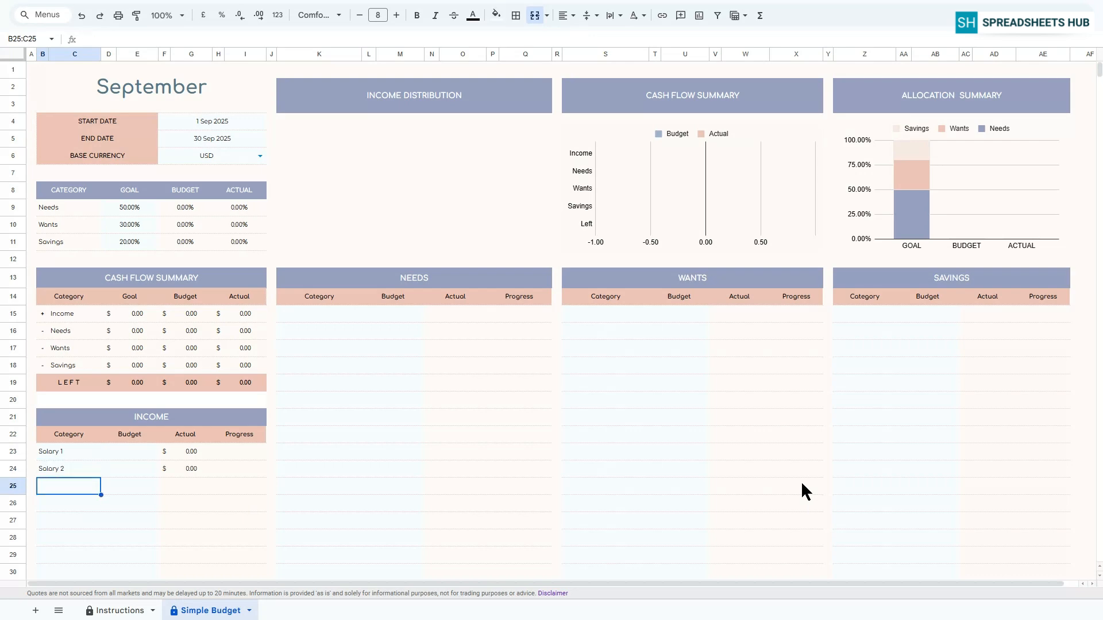
{"action": "type", "text": "Salary 3"}
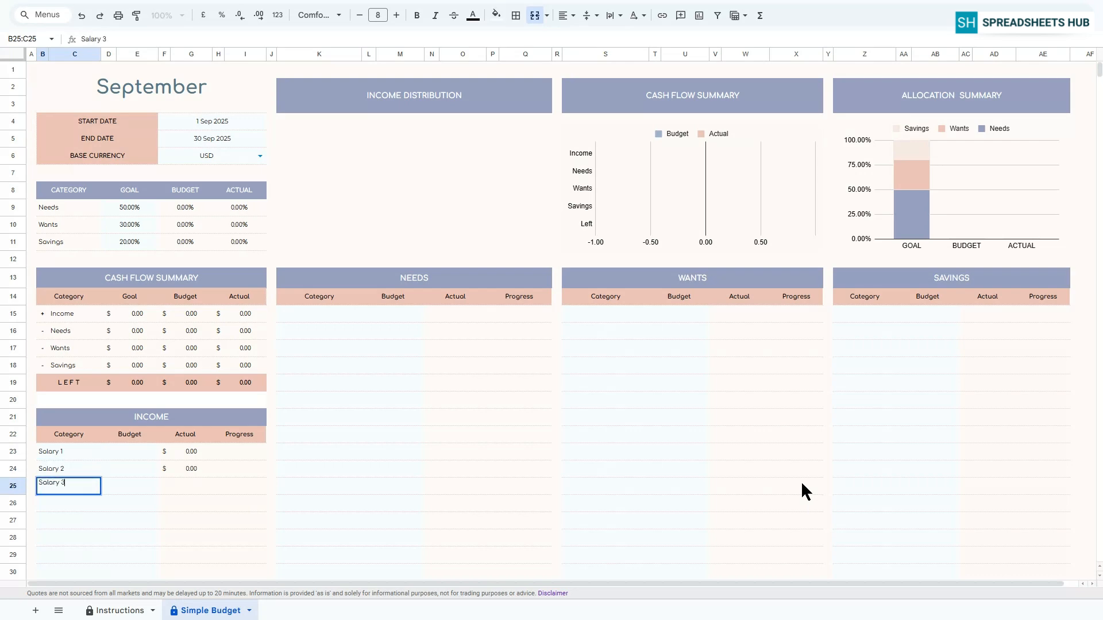
{"action": "key", "text": "Return"}
{"action": "type", "text": "Bonus"}
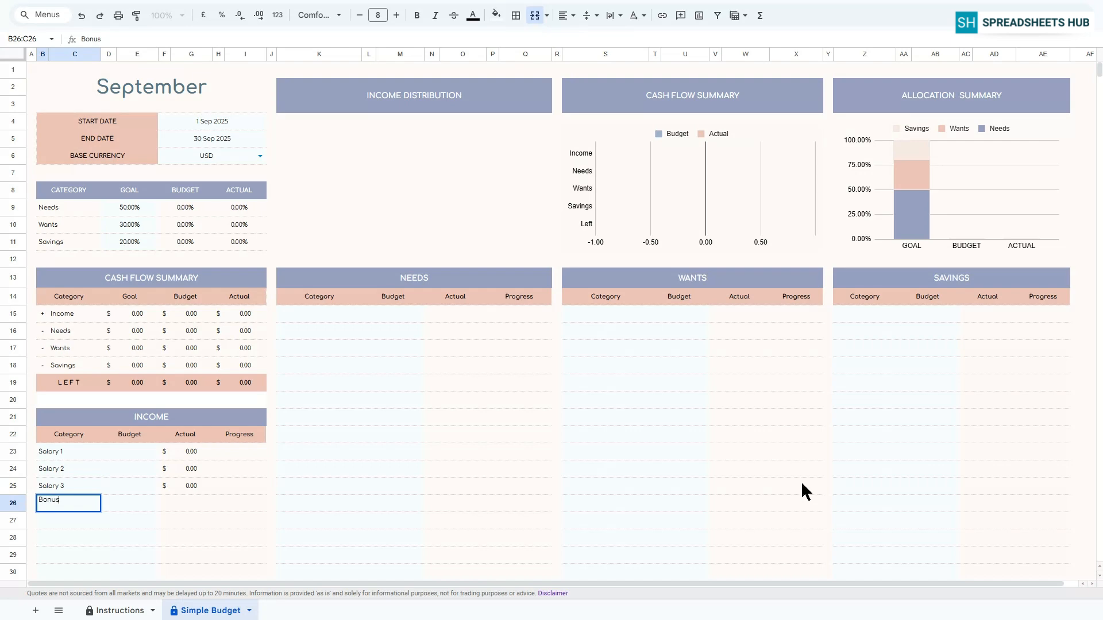
{"action": "key", "text": "Return"}
Budget the income as 2000 for Salary 1, 1000 each for Salary 2 and Salary 3, and 500 for Bonus.
{"action": "left_click", "coordinate": [139, 453]}
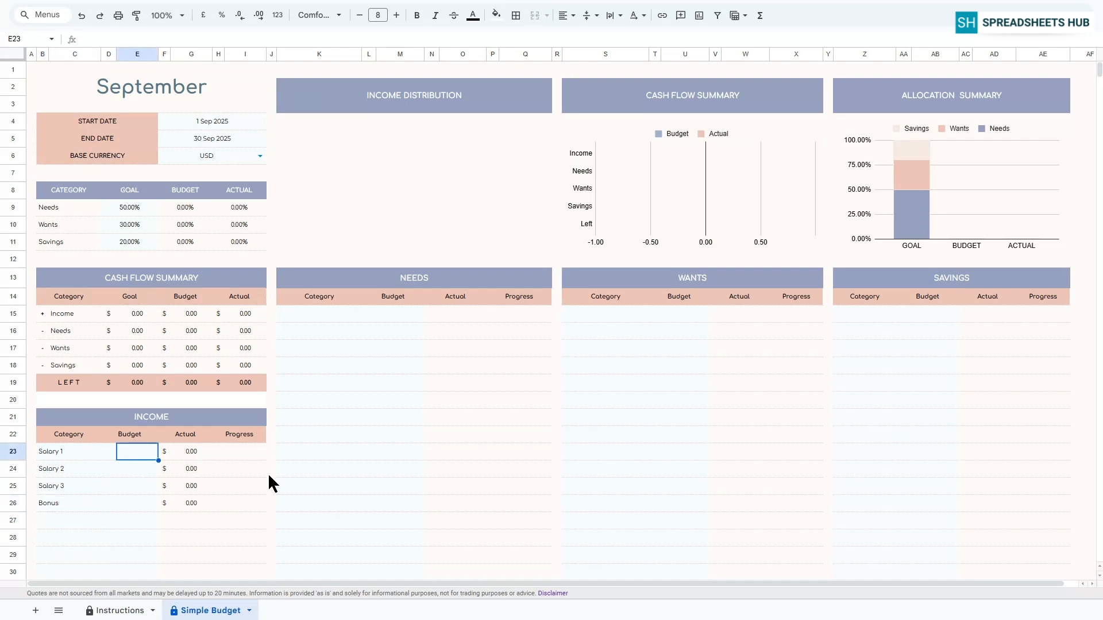
{"action": "type", "text": "2000"}
{"action": "key", "text": "Return"}
{"action": "type", "text": "1000"}
{"action": "key", "text": "Return"}
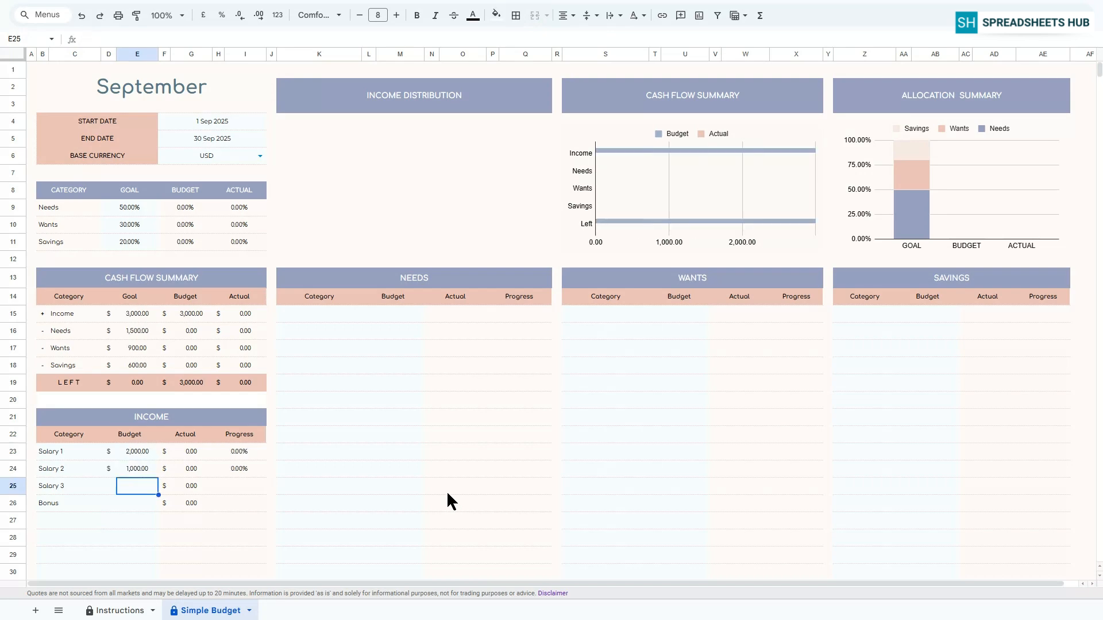
{"action": "type", "text": "1000"}
{"action": "key", "text": "Return"}
{"action": "type", "text": "500"}
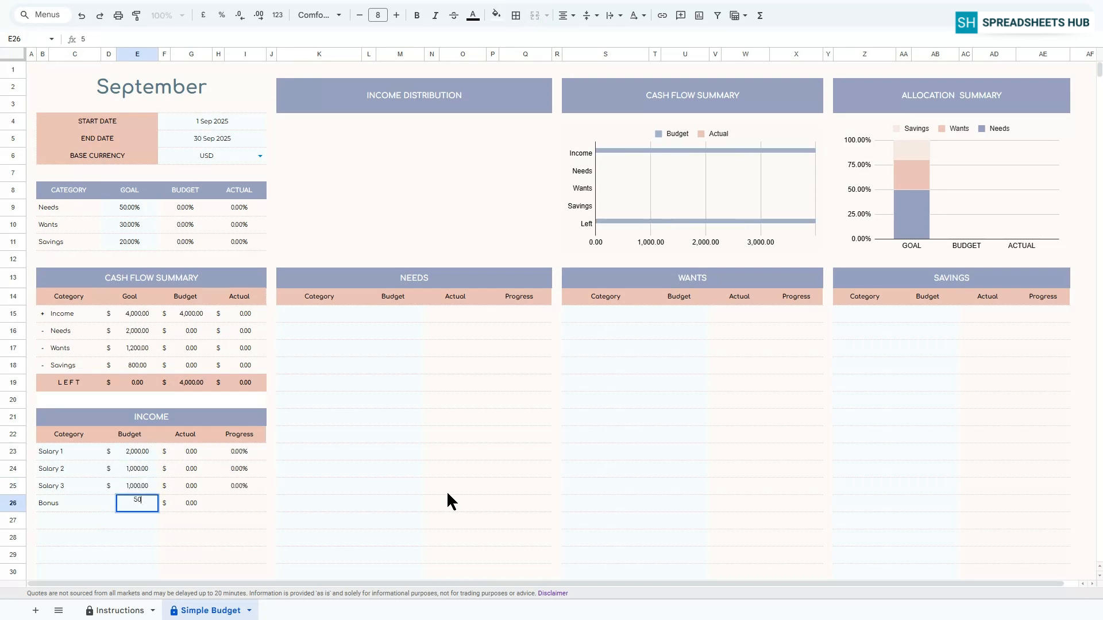
{"action": "key", "text": "Return"}
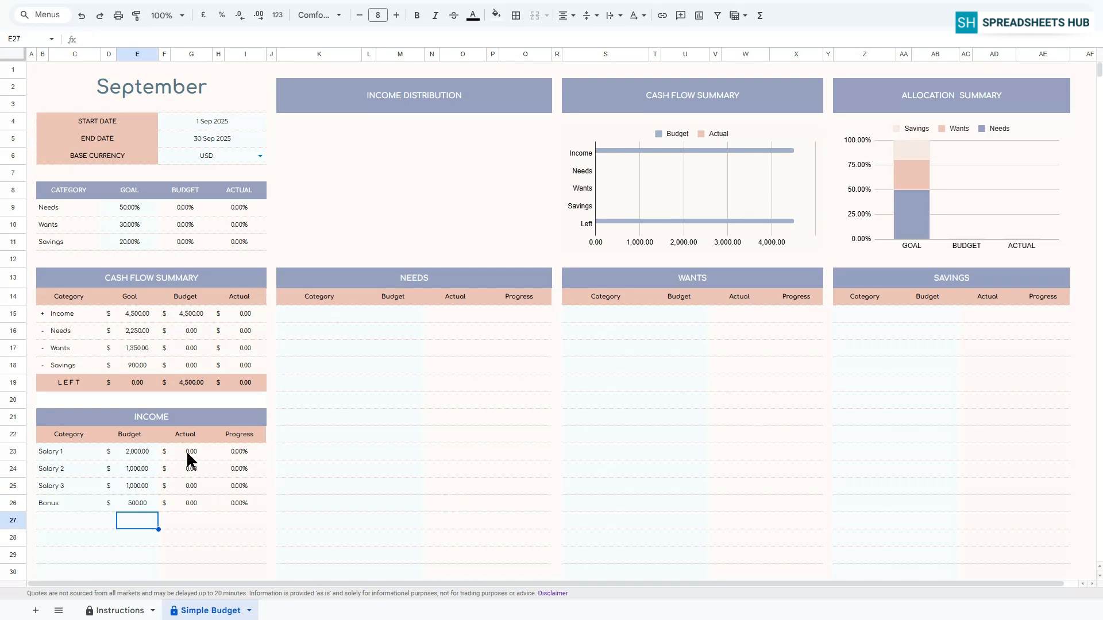
{"action": "left_click_drag", "start_coordinate": [186, 459], "coordinate": [239, 503]}
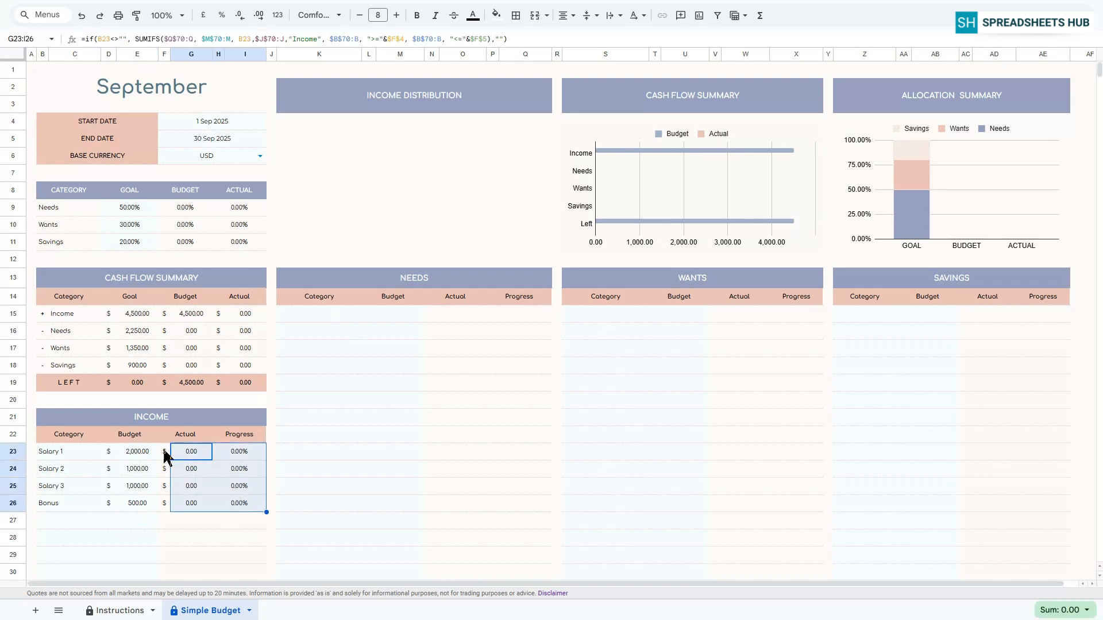
{"action": "left_click_drag", "start_coordinate": [164, 452], "coordinate": [165, 500]}
{"action": "left_click_drag", "start_coordinate": [109, 453], "coordinate": [103, 500]}
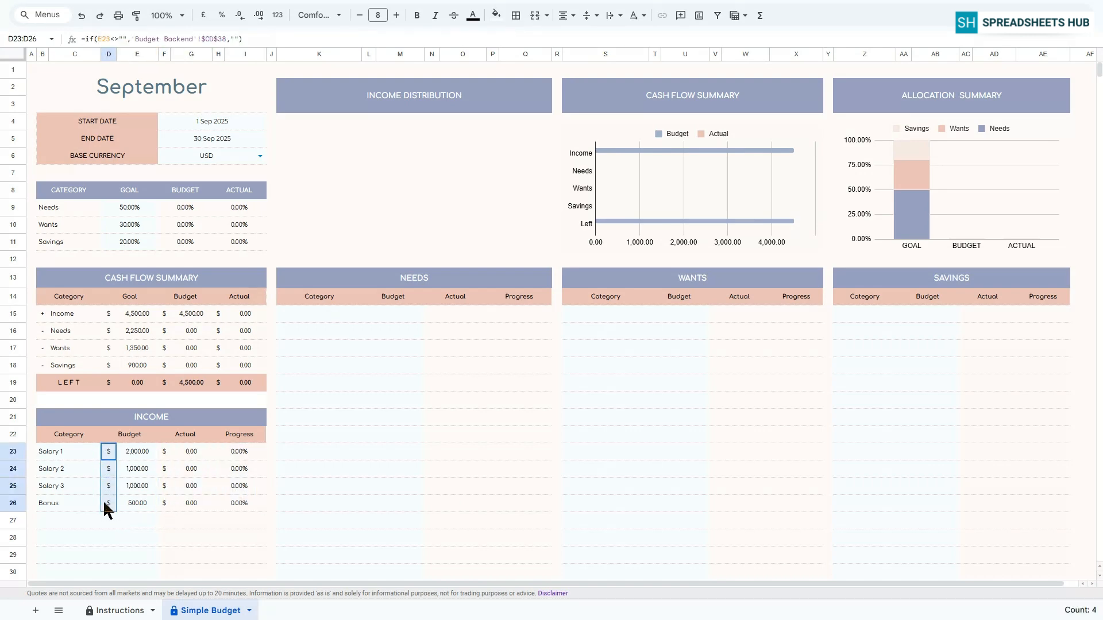
{"action": "left_click", "coordinate": [182, 448]}
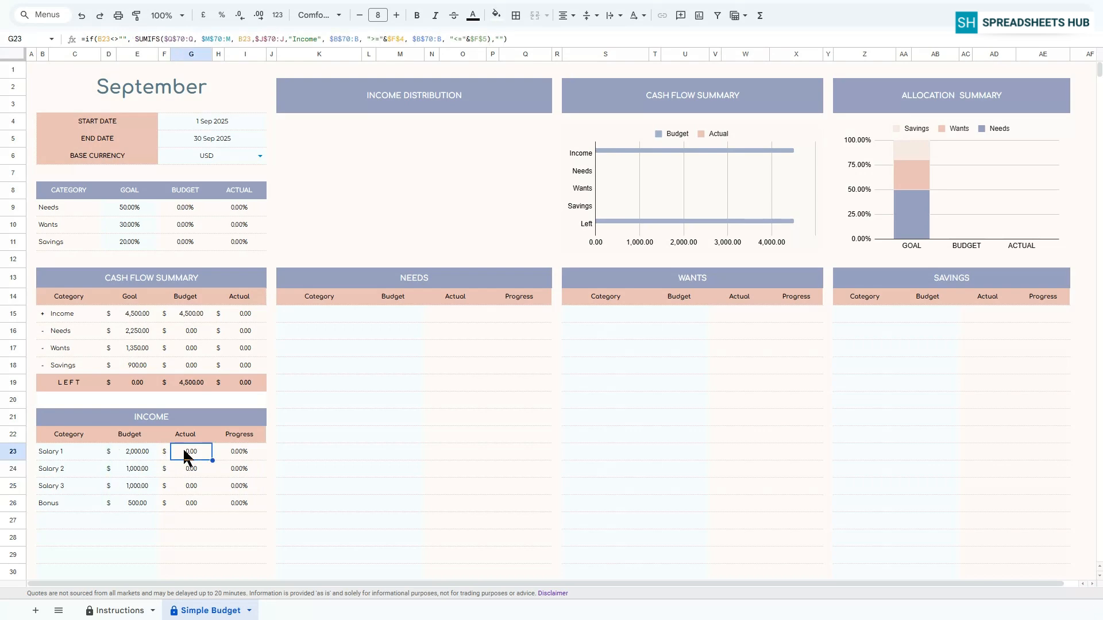
Enter the Needs categories Rent, Water, Energy and Tax from row 15 down.
{"action": "left_click", "coordinate": [311, 311]}
{"action": "type", "text": "Rent"}
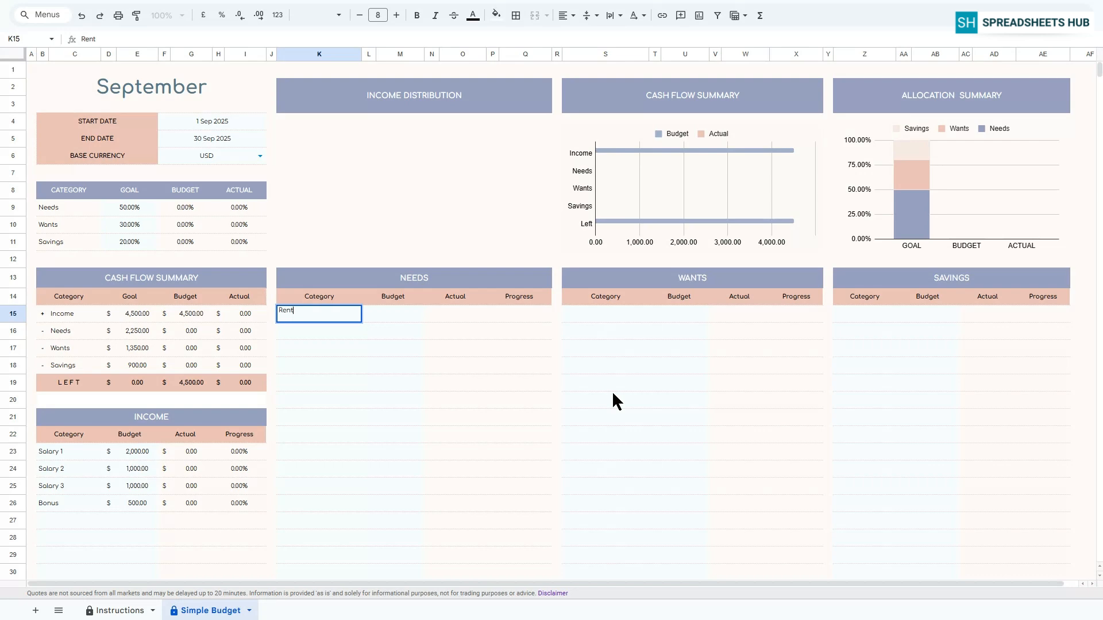
{"action": "key", "text": "Return"}
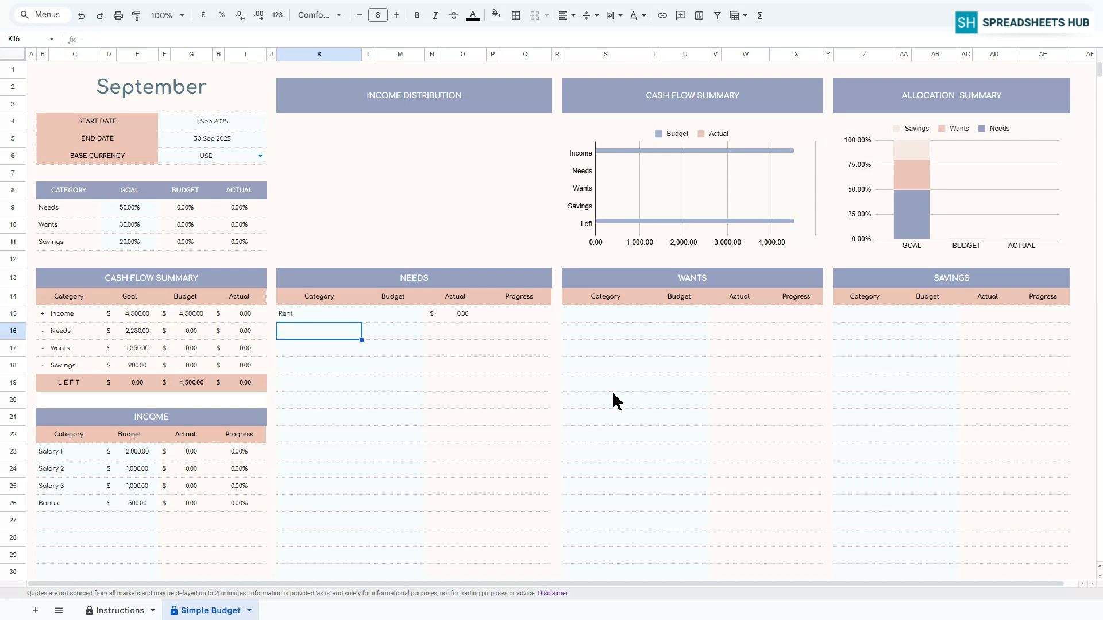
{"action": "type", "text": "Water"}
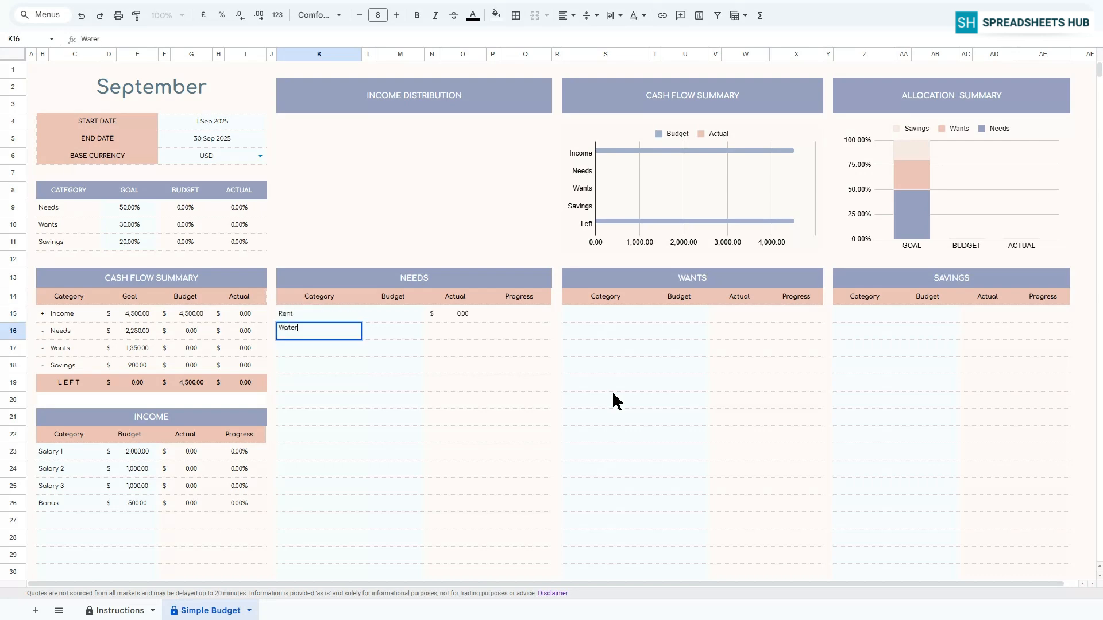
{"action": "key", "text": "Return"}
{"action": "type", "text": "Energy"}
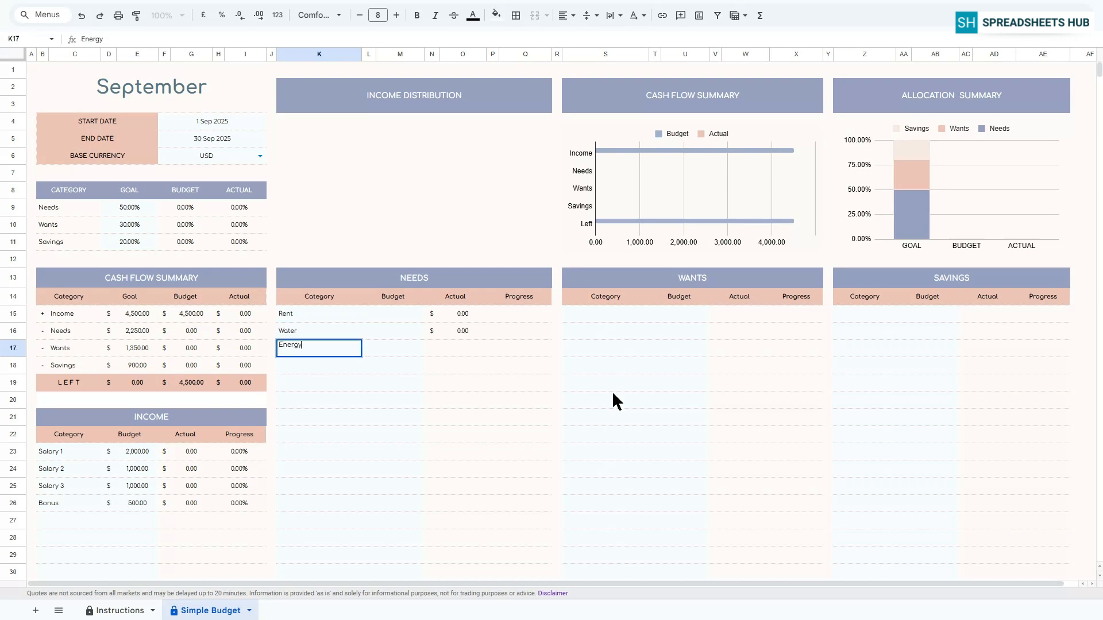
{"action": "key", "text": "Return"}
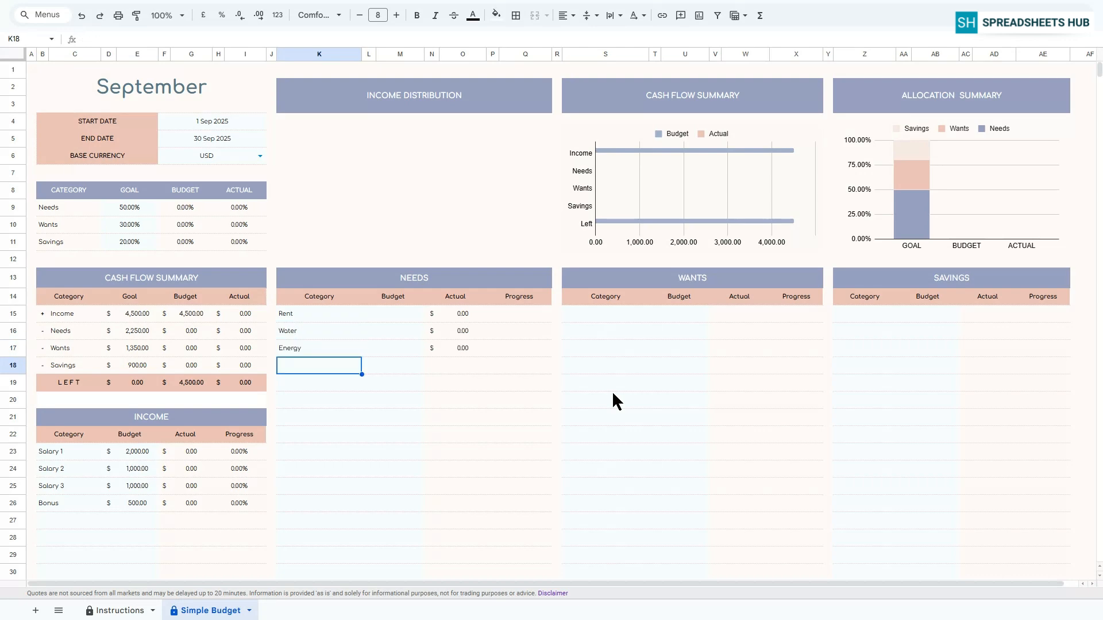
{"action": "type", "text": "Tax"}
{"action": "key", "text": "Return"}
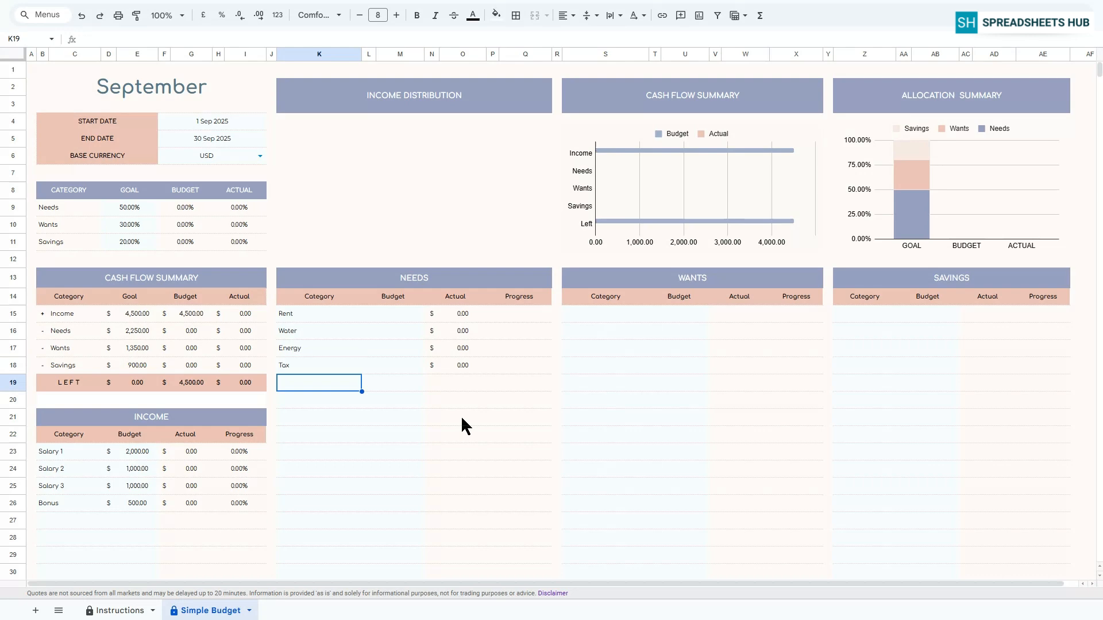
Budget the Needs as 1200 for Rent, 100 each for Water and Energy, and 150 for Tax.
{"action": "left_click", "coordinate": [406, 317]}
{"action": "type", "text": "1200"}
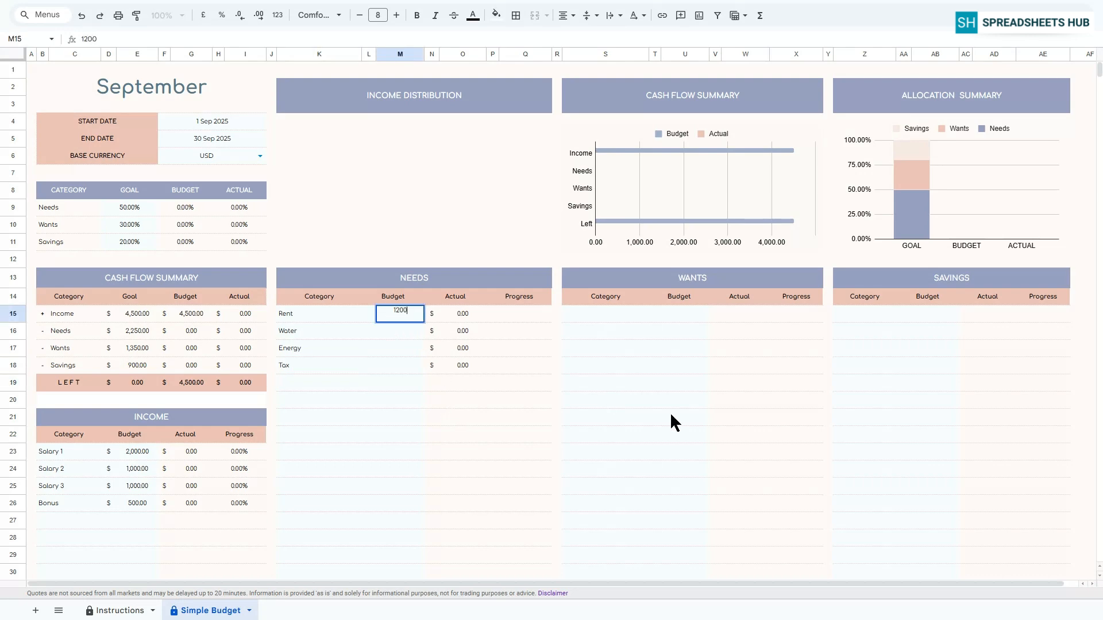
{"action": "key", "text": "Return"}
{"action": "type", "text": "100"}
{"action": "key", "text": "Return"}
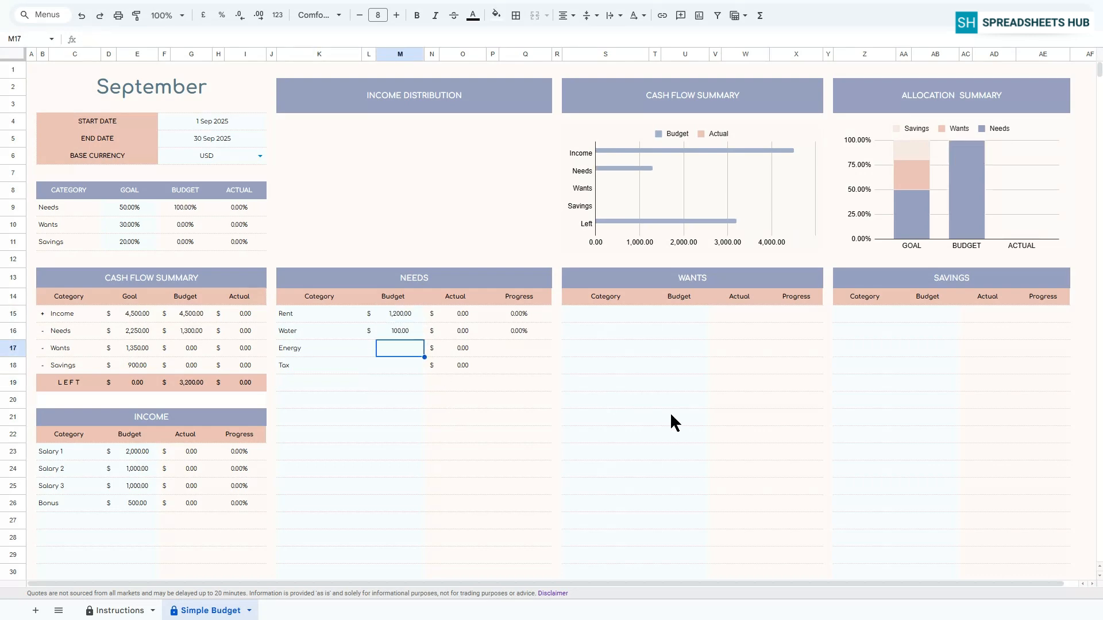
{"action": "type", "text": "100"}
{"action": "key", "text": "Return"}
{"action": "type", "text": "150"}
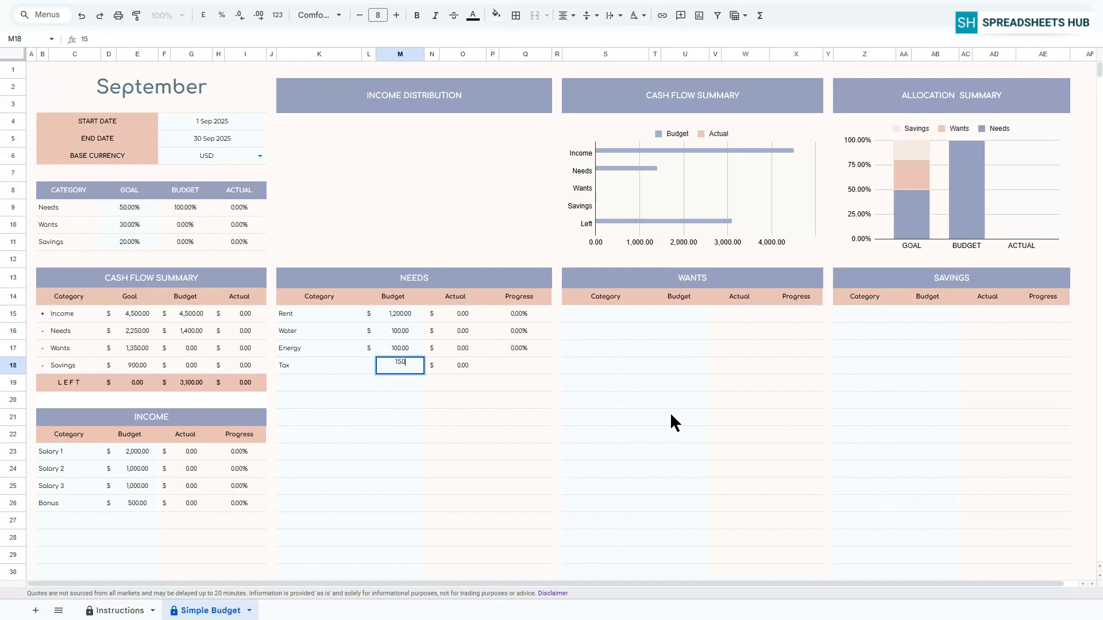
{"action": "key", "text": "Return"}
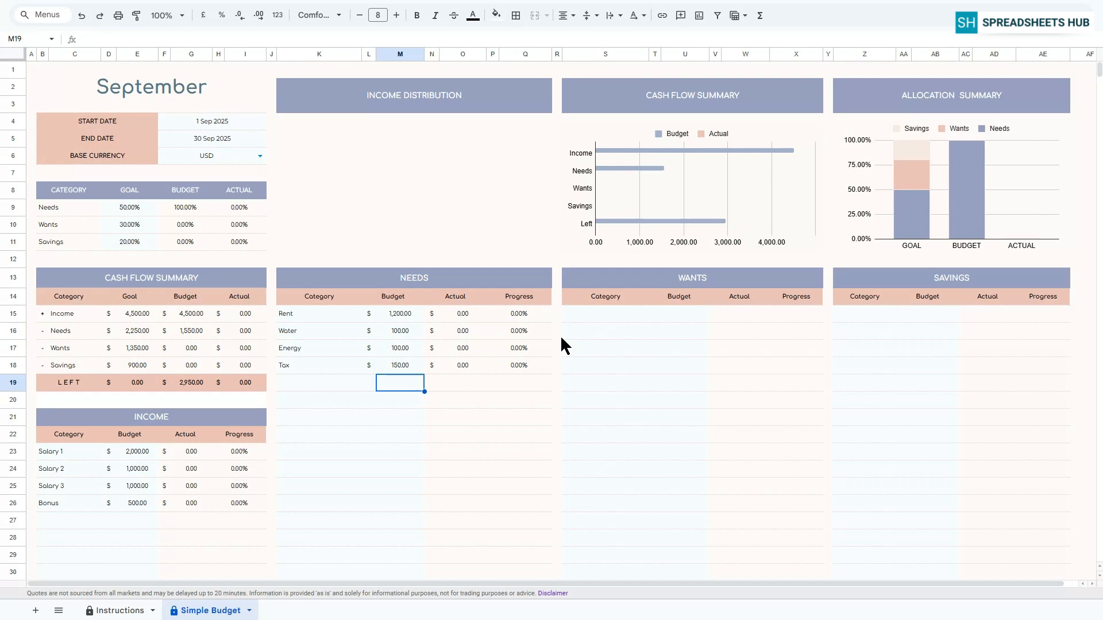
Enter the Wants categories Shopping, Dinner Out and Gifs from row 15 down.
{"action": "left_click", "coordinate": [595, 316]}
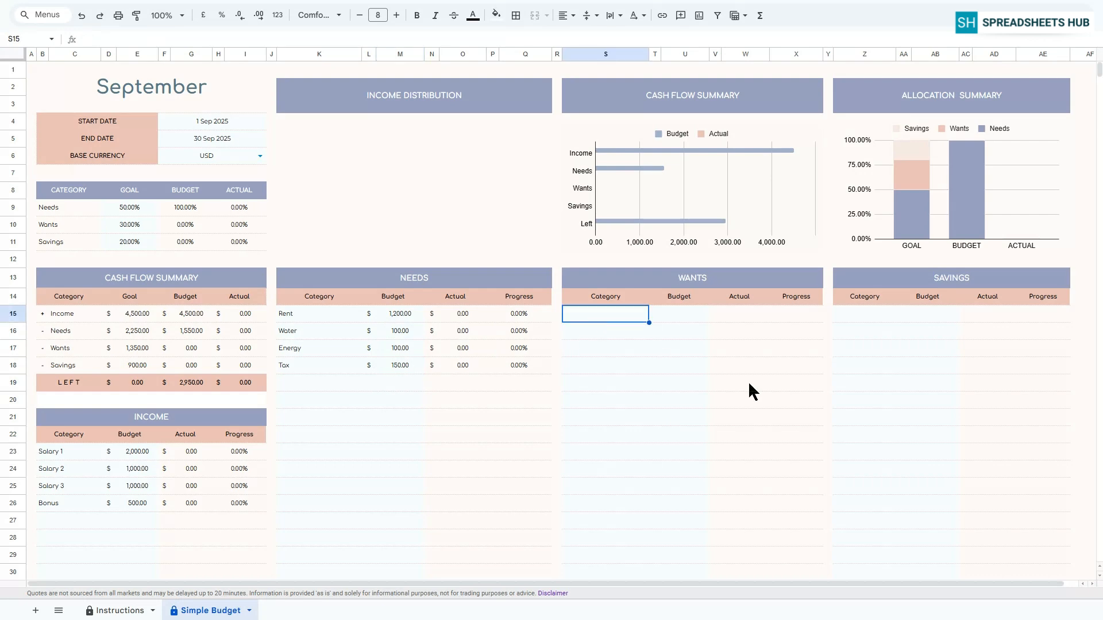
{"action": "type", "text": "Shopping"}
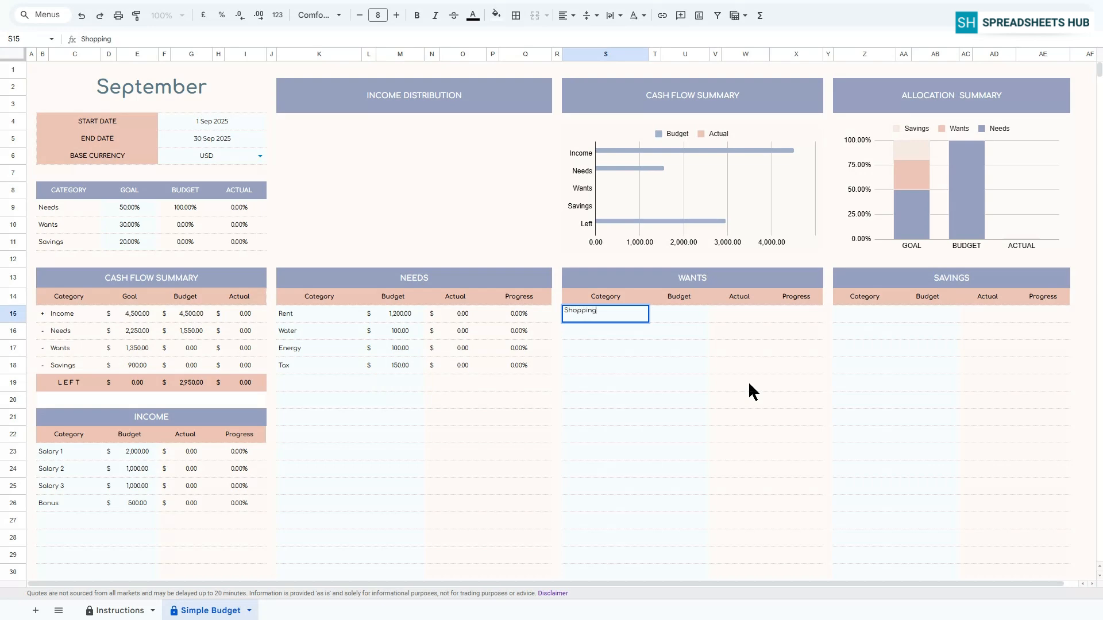
{"action": "key", "text": "Return"}
{"action": "type", "text": "Di"}
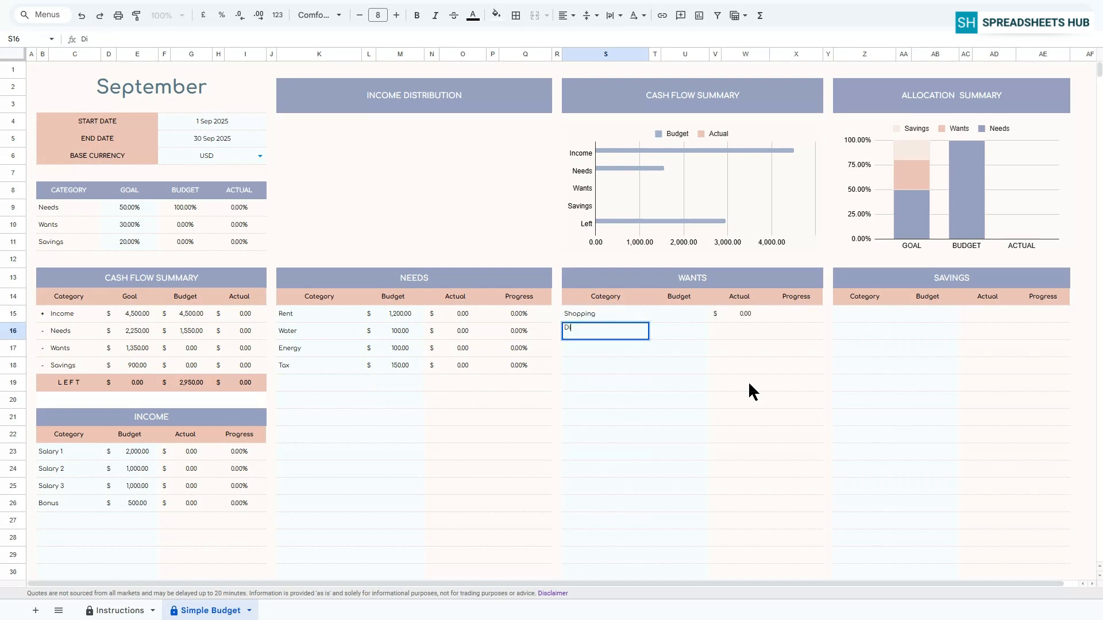
{"action": "type", "text": "nner Out"}
{"action": "key", "text": "Return"}
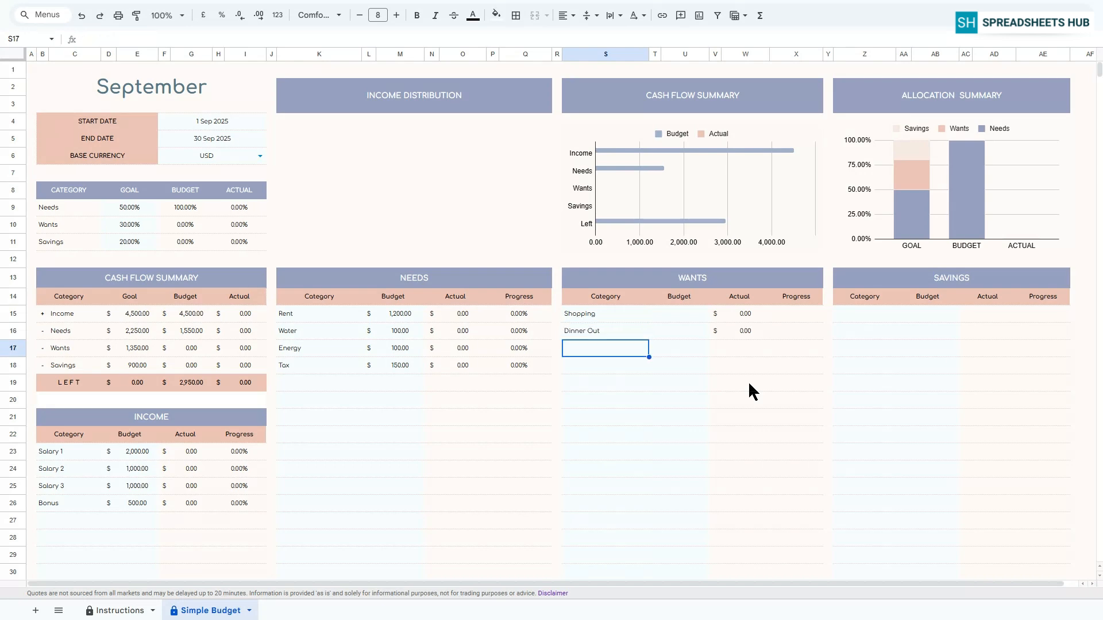
{"action": "type", "text": "Gifs"}
{"action": "key", "text": "Return"}
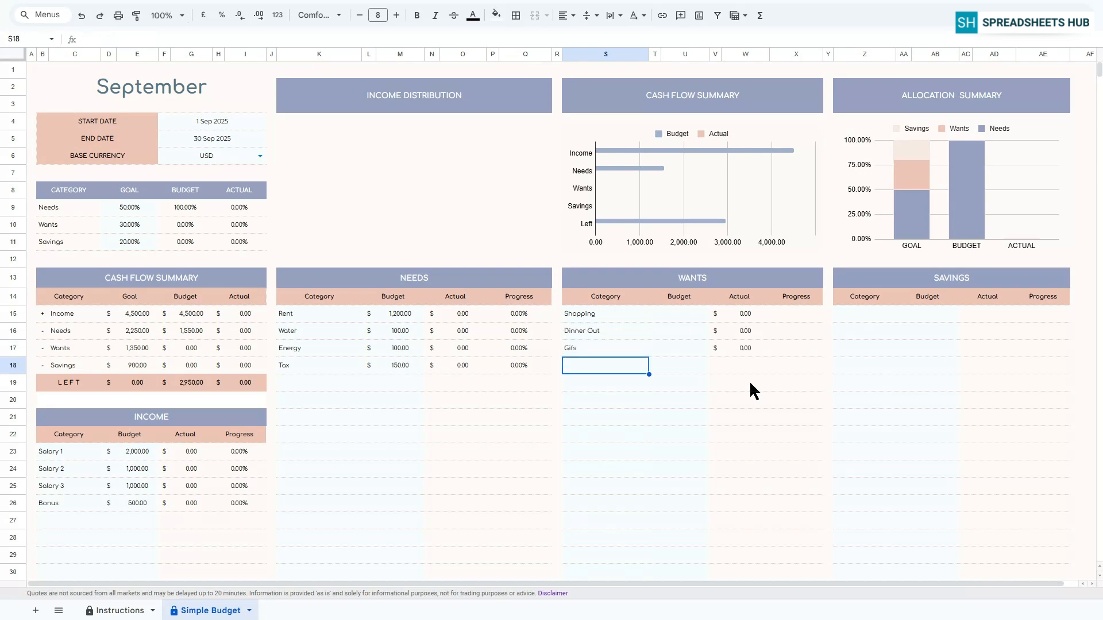
Budget the Wants as 500 for Shopping, 700 for Dinner Out and 200 for Gifs.
{"action": "left_click", "coordinate": [675, 314]}
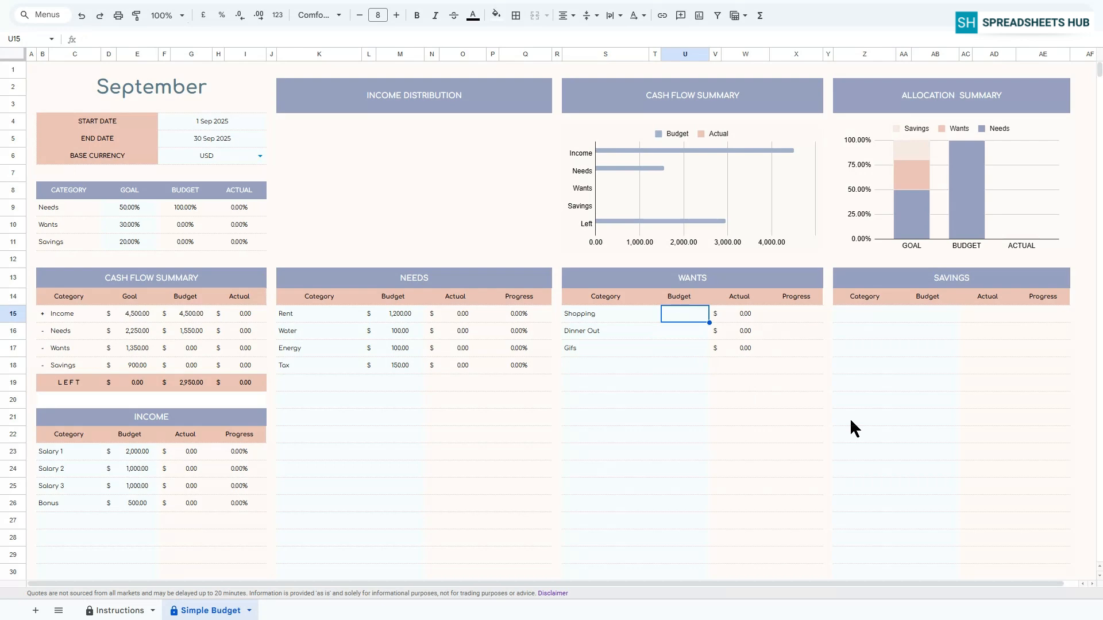
{"action": "type", "text": "500"}
{"action": "key", "text": "Return"}
{"action": "type", "text": "700"}
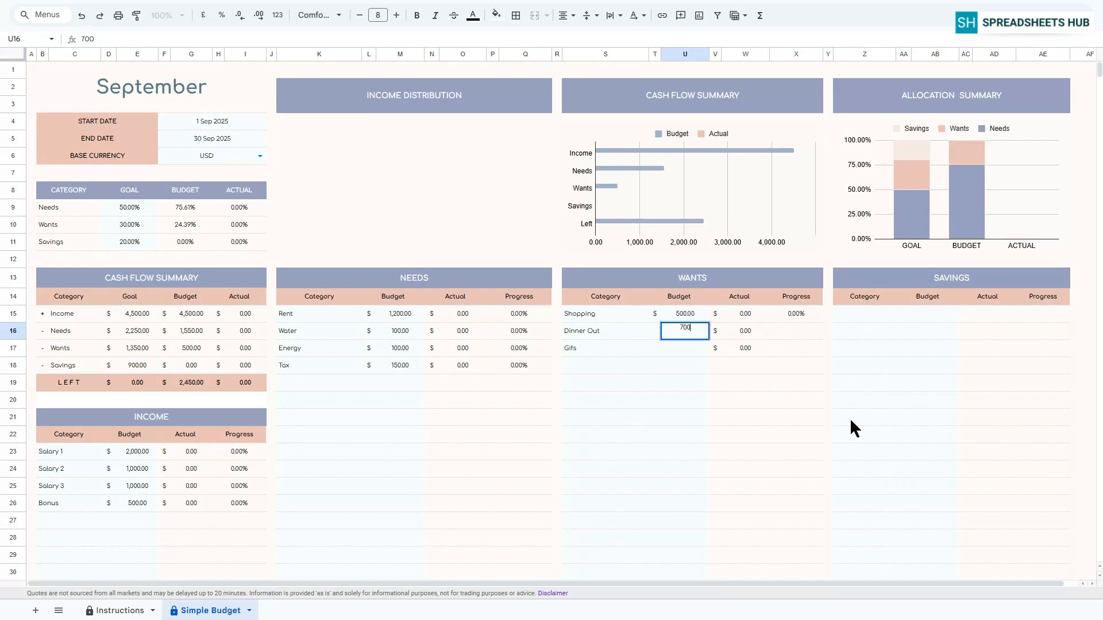
{"action": "key", "text": "Return"}
{"action": "type", "text": "200"}
{"action": "key", "text": "Return"}
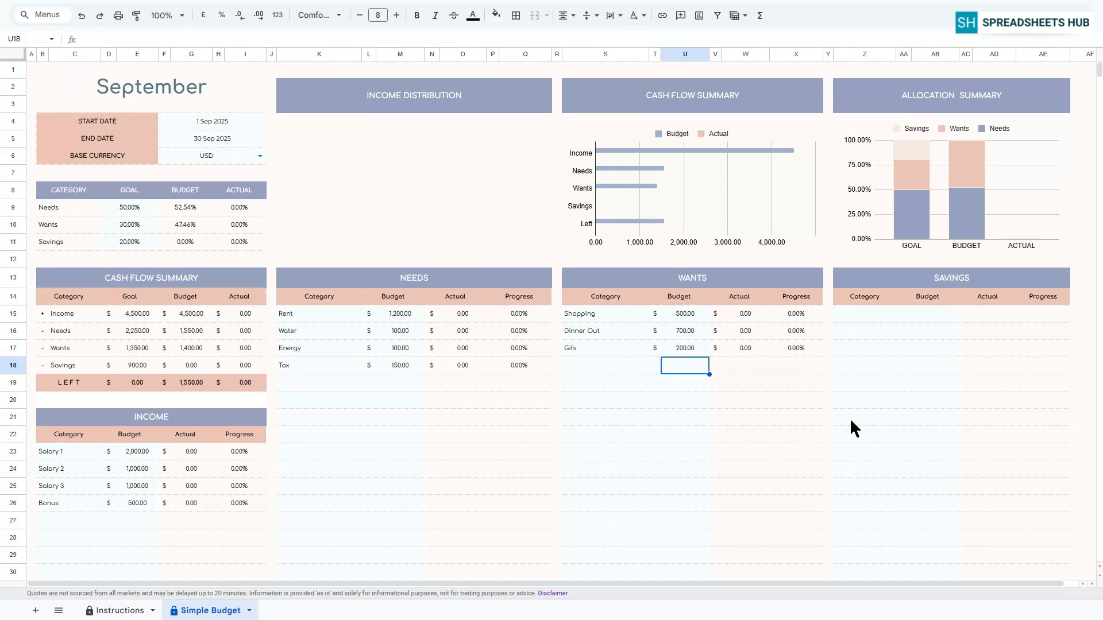
Enter the Savings categories Energy Fund, Student Fund, Holiday Fund and Car Fund from row 15 down.
{"action": "left_click", "coordinate": [852, 314]}
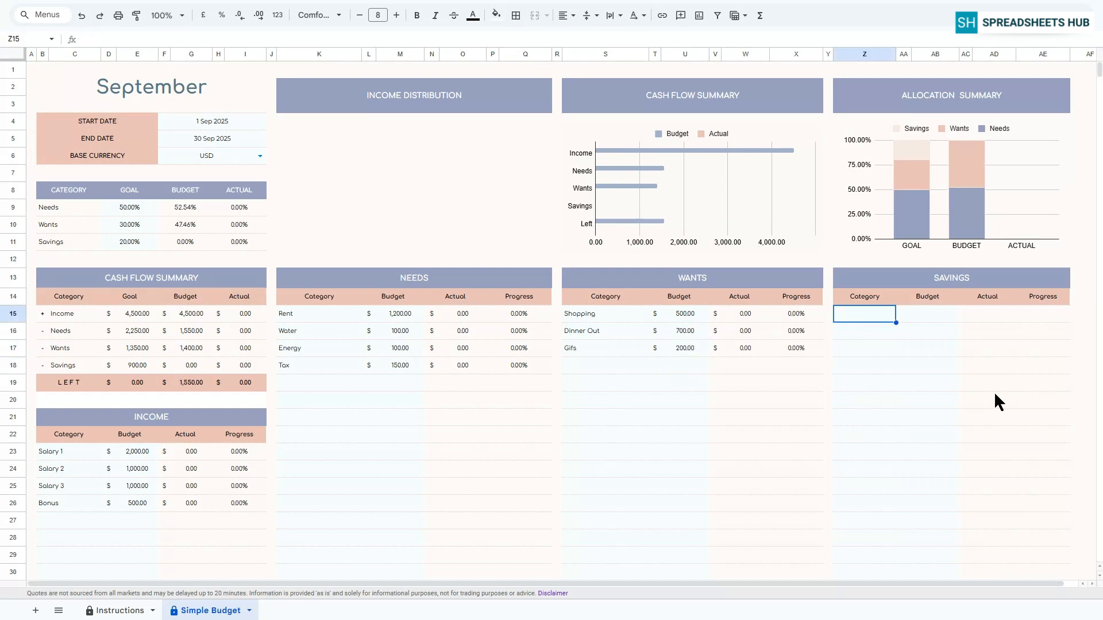
{"action": "type", "text": "Energy "}
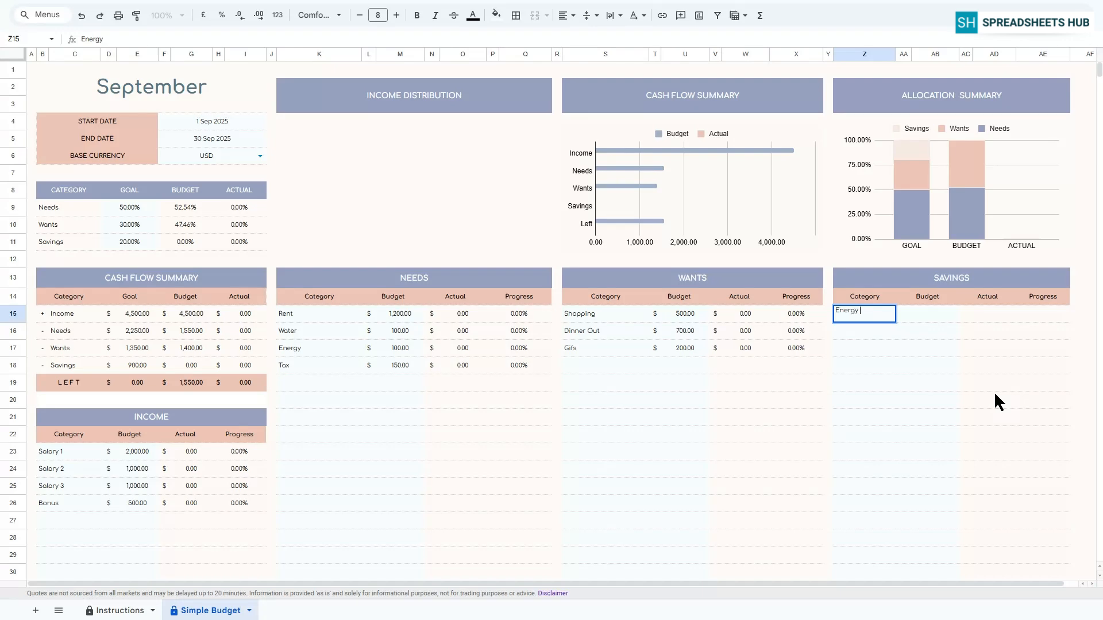
{"action": "type", "text": "Fund"}
{"action": "key", "text": "Return"}
{"action": "type", "text": "Stu"}
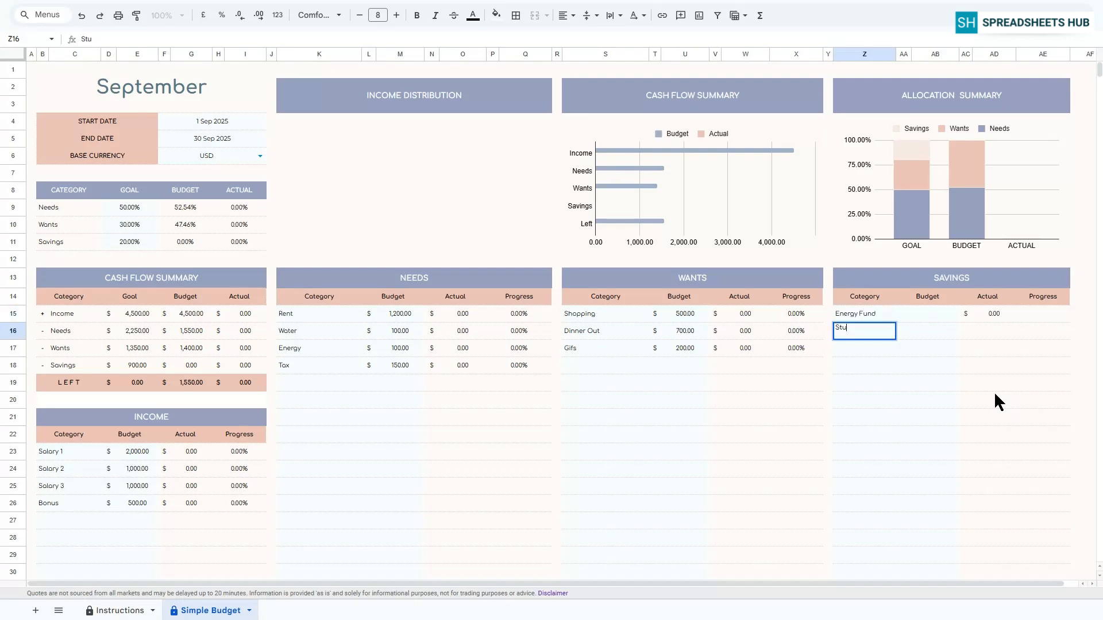
{"action": "type", "text": "dent Fund"}
{"action": "key", "text": "Return"}
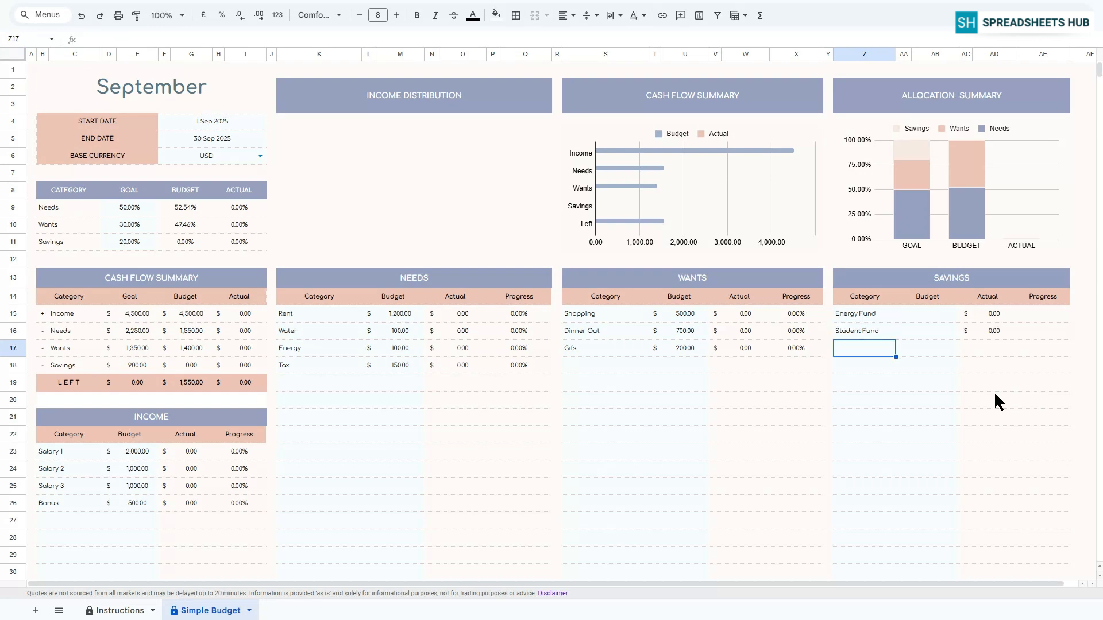
{"action": "type", "text": "Hol"}
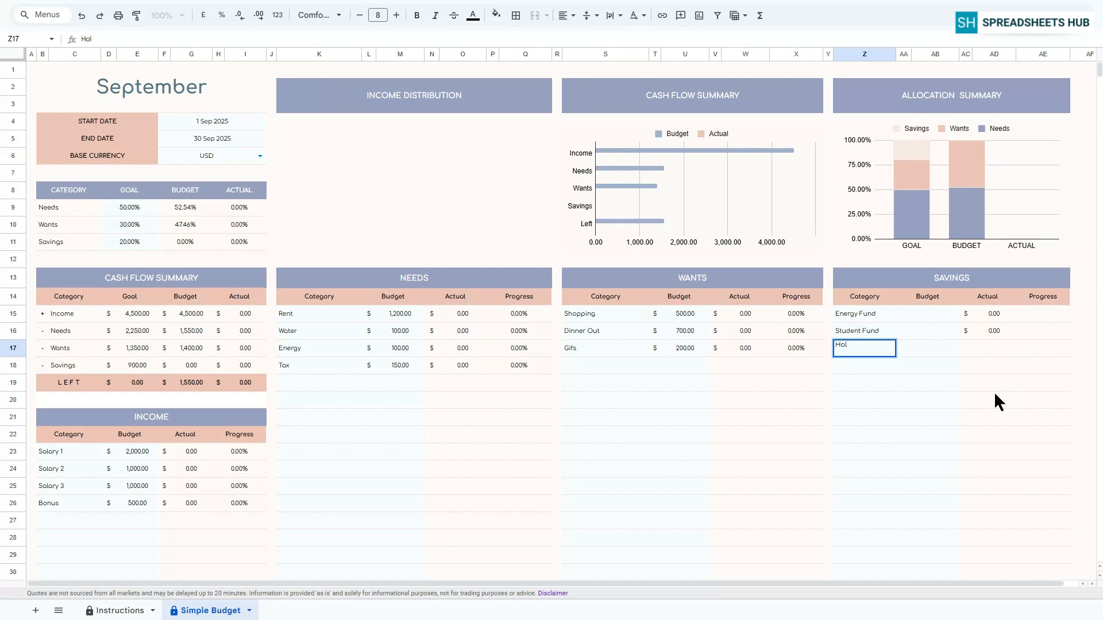
{"action": "type", "text": "iday Fund"}
{"action": "key", "text": "Return"}
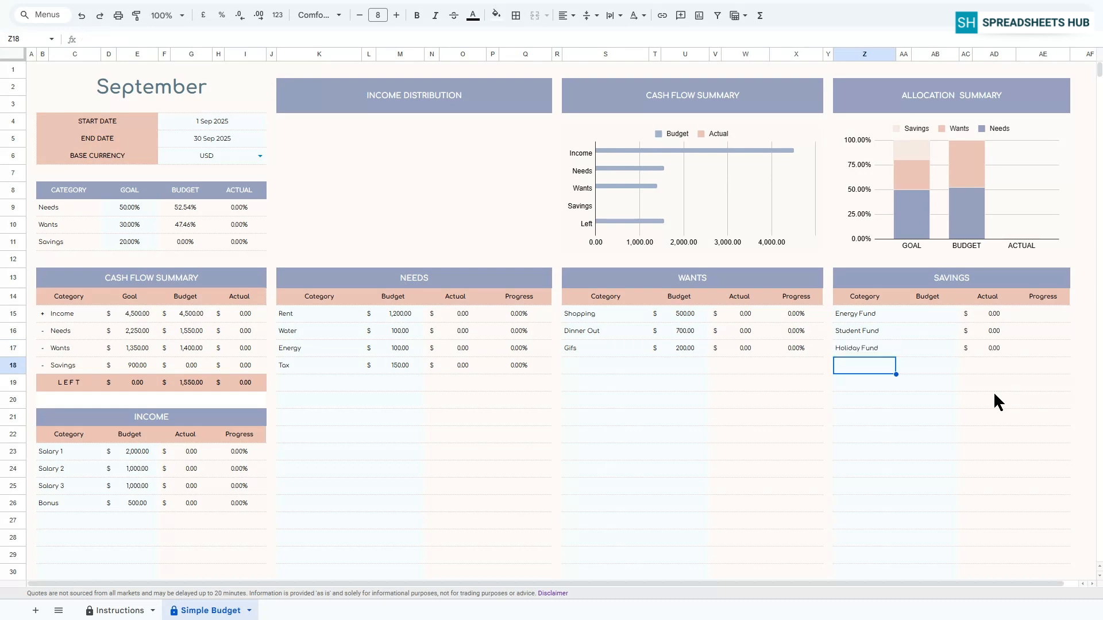
{"action": "type", "text": "Car Fund"}
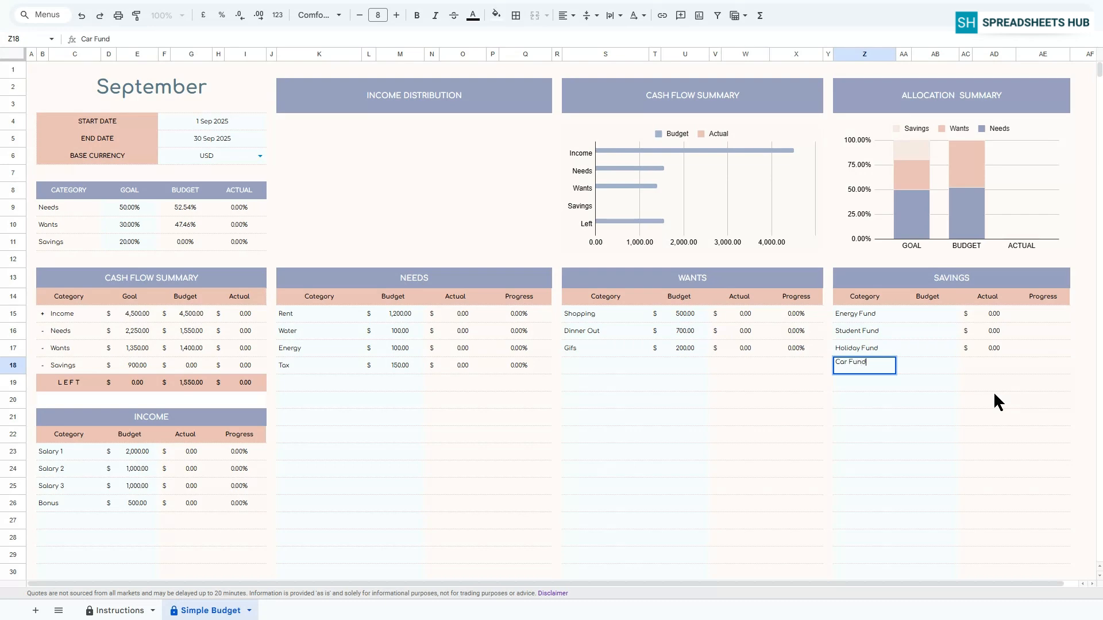
{"action": "key", "text": "Return"}
Budget the Savings as 2000 for Energy Fund, 3000 each for Student Fund and Holiday Fund, and 5000 for Car Fund.
{"action": "left_click", "coordinate": [933, 314]}
{"action": "type", "text": "2"}
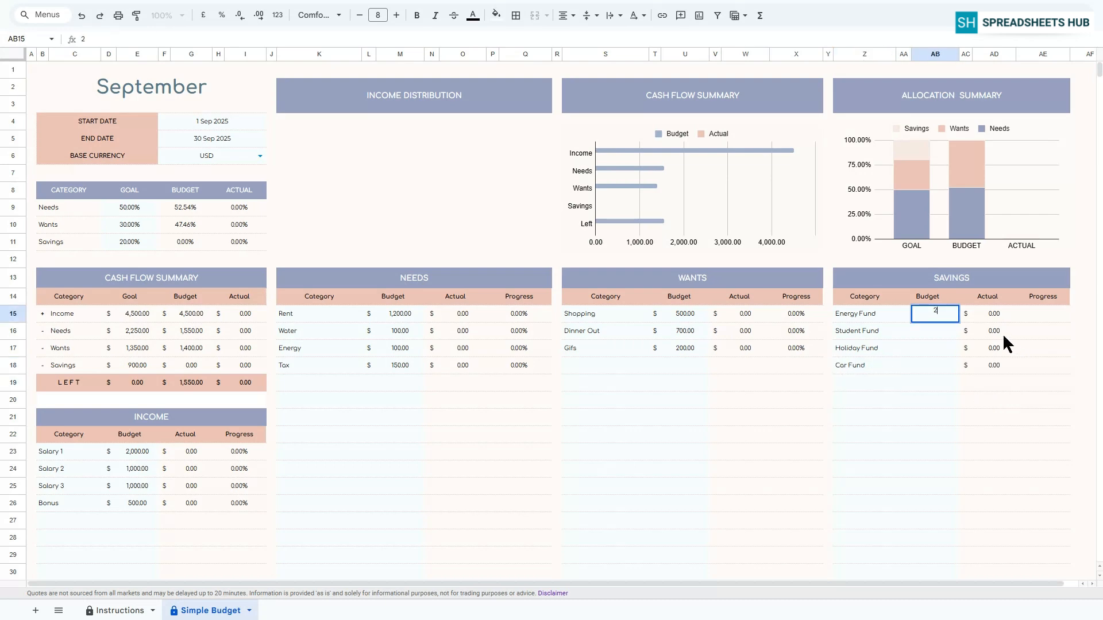
{"action": "type", "text": ",0000"}
{"action": "key", "text": "Return"}
{"action": "type", "text": "3000"}
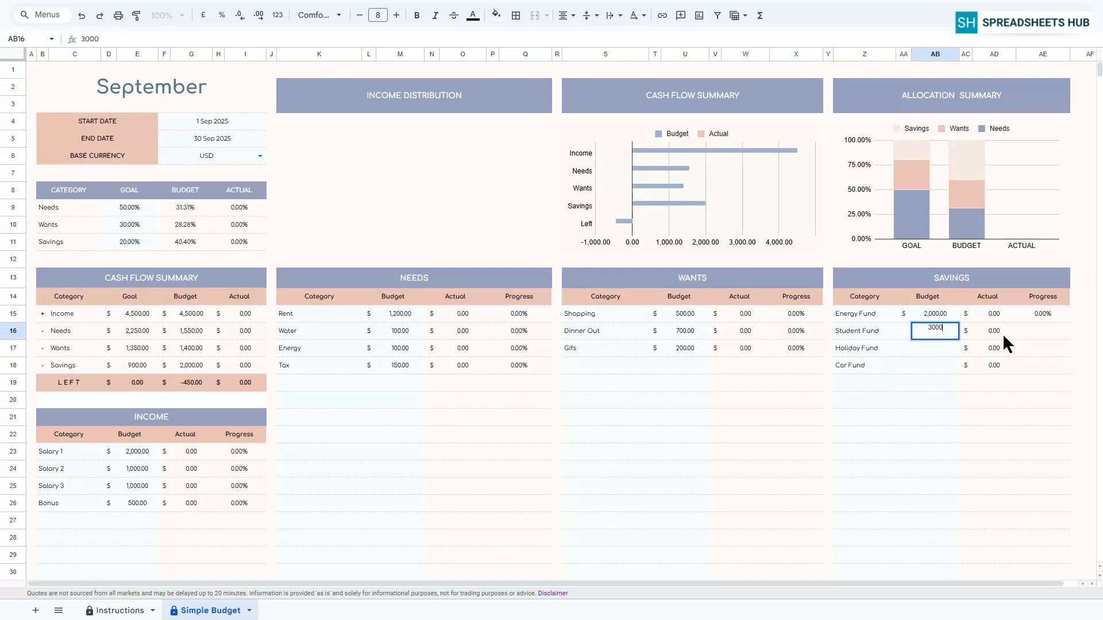
{"action": "key", "text": "Return"}
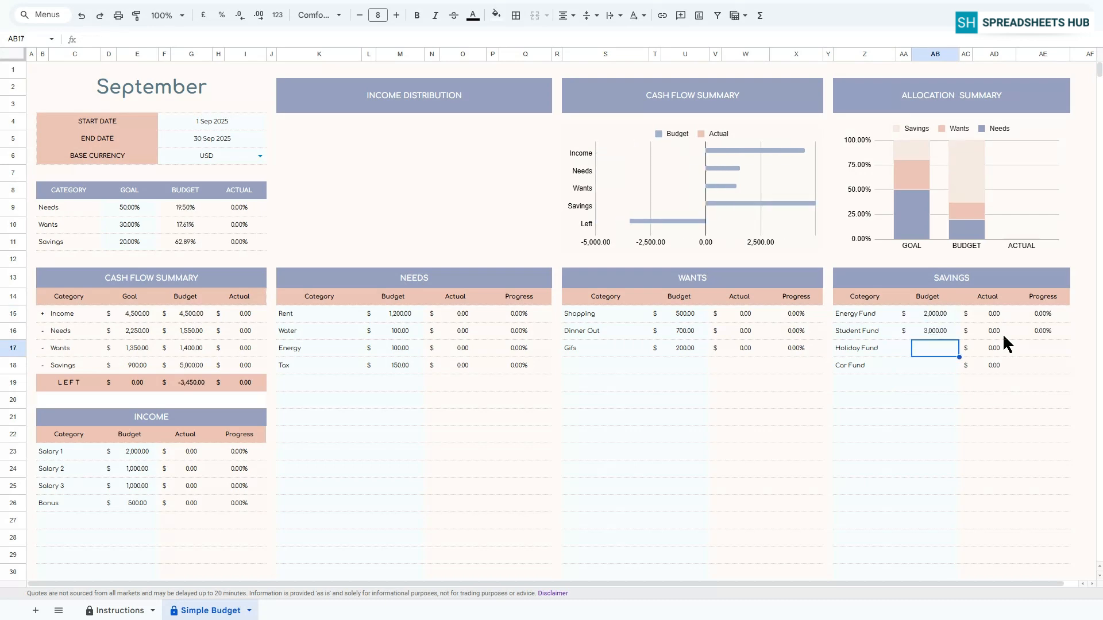
{"action": "type", "text": "3000"}
{"action": "key", "text": "Return"}
{"action": "type", "text": "5,000"}
{"action": "key", "text": "Return"}
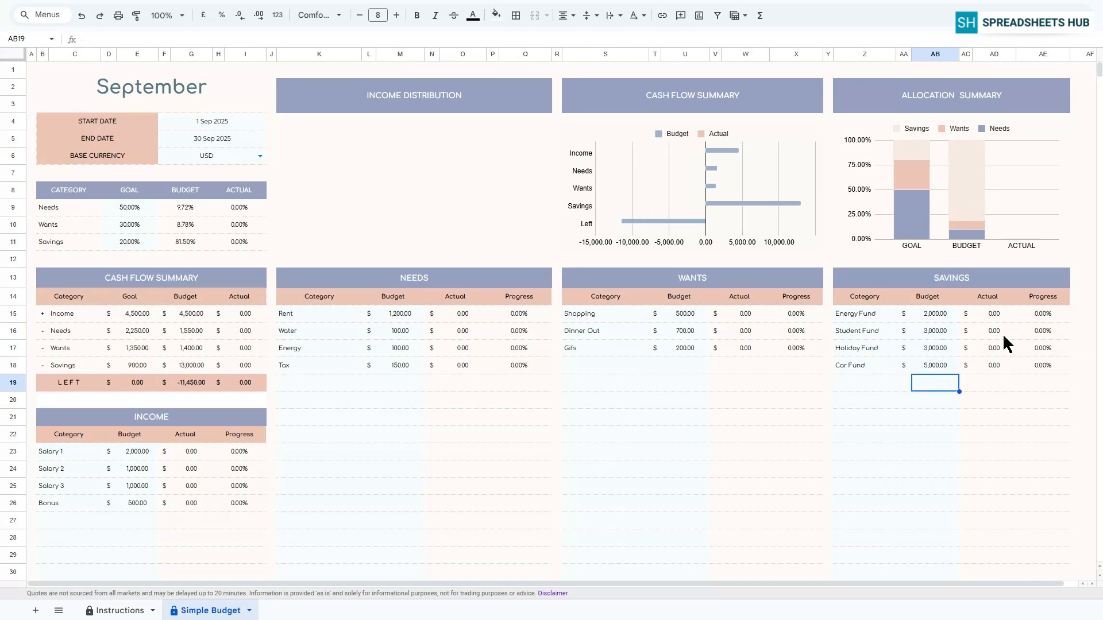
{"action": "key", "text": "ctrl+Home"}
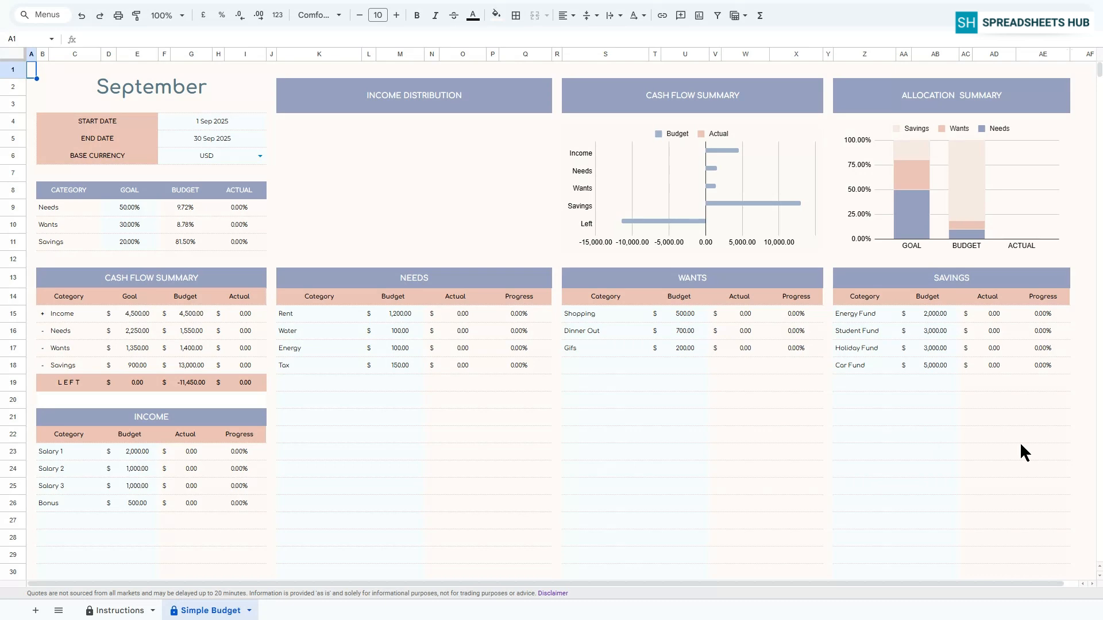
{"action": "left_click_drag", "start_coordinate": [313, 320], "coordinate": [401, 421]}
{"action": "left_click", "coordinate": [449, 315]}
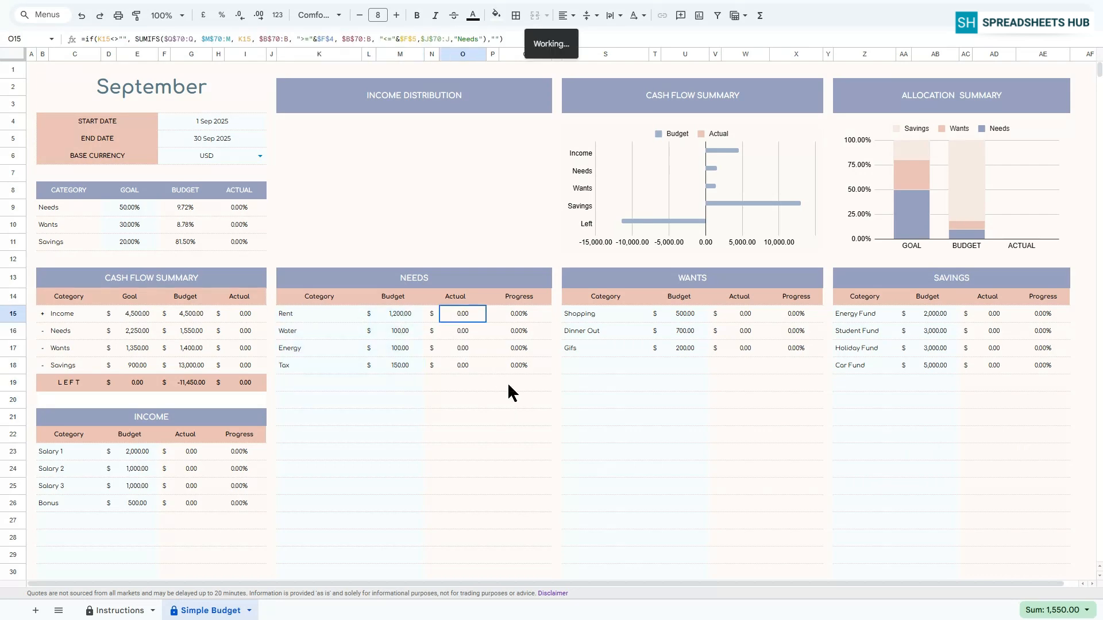
{"action": "left_click", "coordinate": [509, 383]}
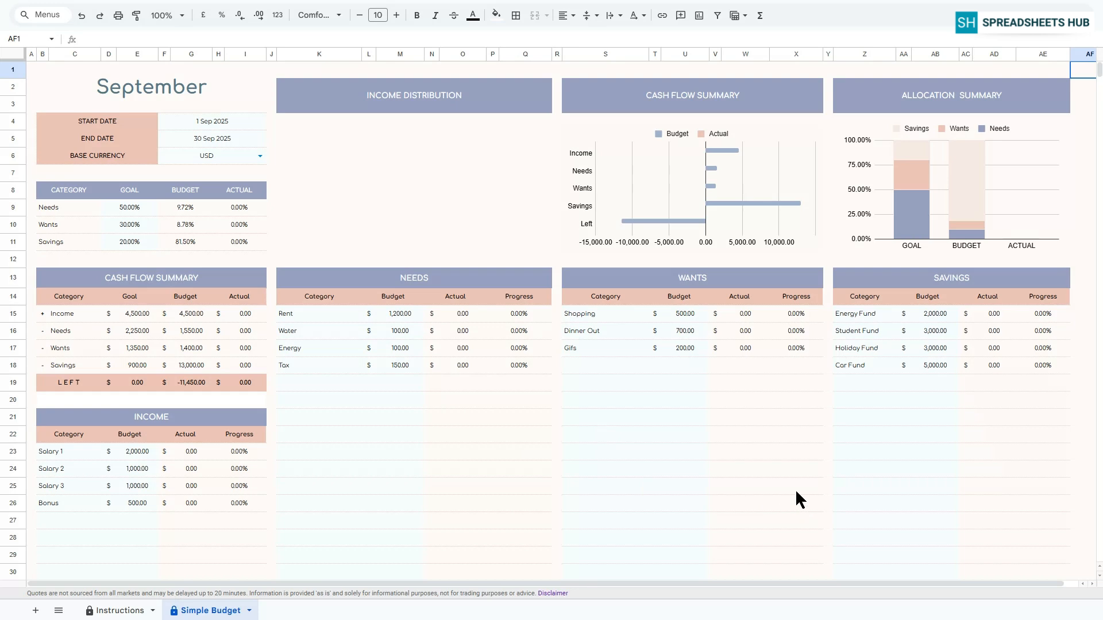
In row 70 of the transaction tracker, enter a transaction dated 1 Sep 2025 in USD with the amount 1000.
{"action": "scroll", "coordinate": [797, 485], "scroll_direction": "down", "scroll_amount": 13}
{"action": "scroll", "coordinate": [798, 485], "scroll_direction": "down", "scroll_amount": 7}
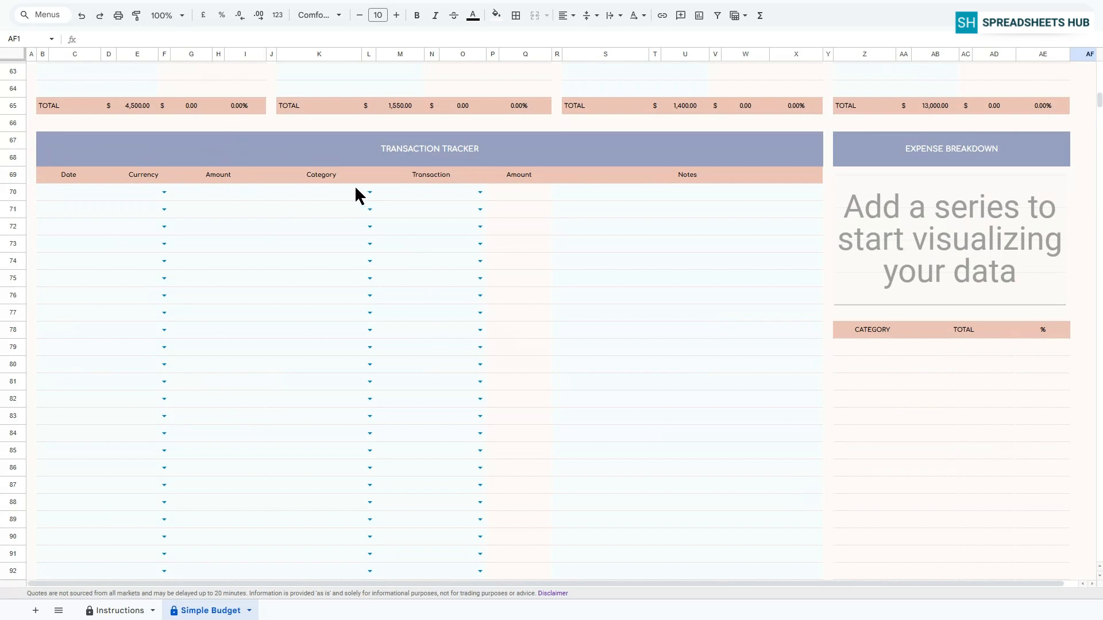
{"action": "left_click", "coordinate": [515, 179]}
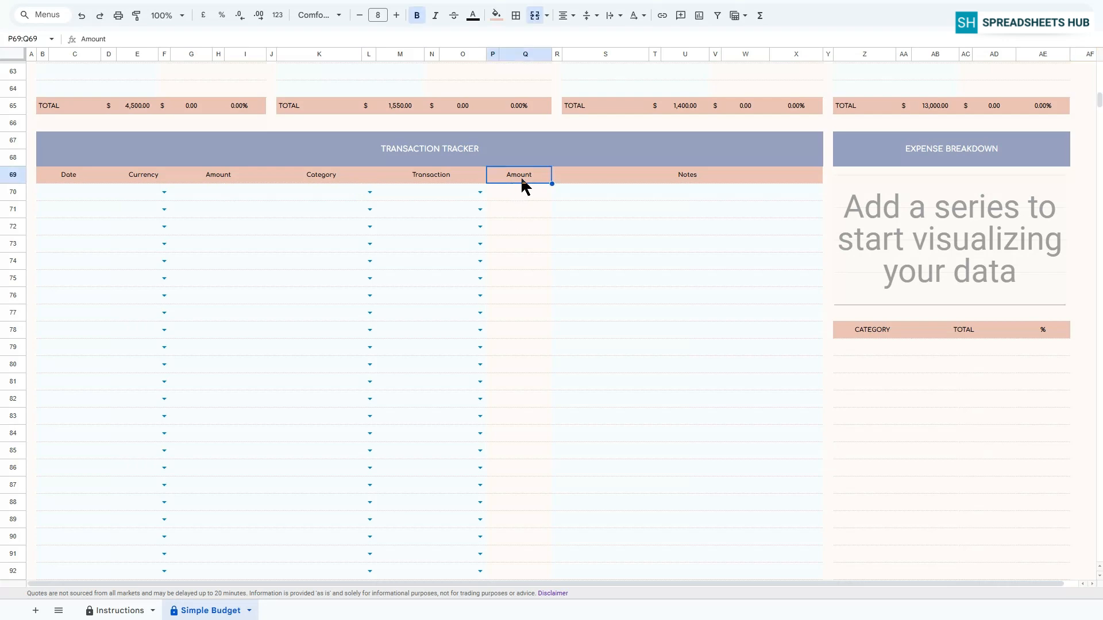
{"action": "left_click", "coordinate": [66, 198]}
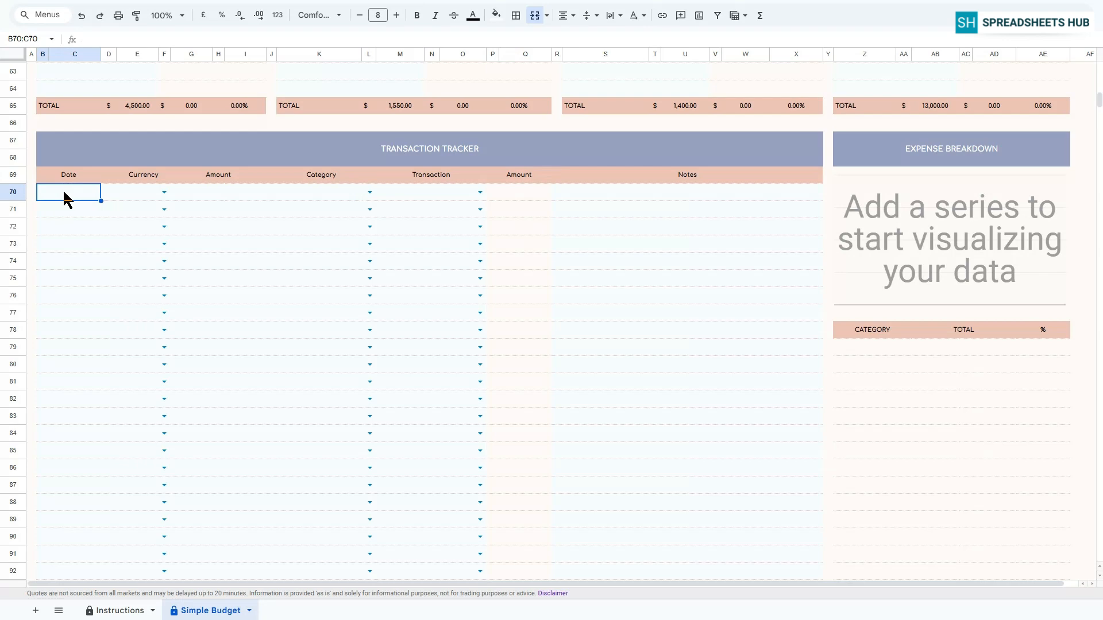
{"action": "double_click", "coordinate": [64, 192]}
{"action": "left_click", "coordinate": [35, 248]}
{"action": "left_click", "coordinate": [164, 192]}
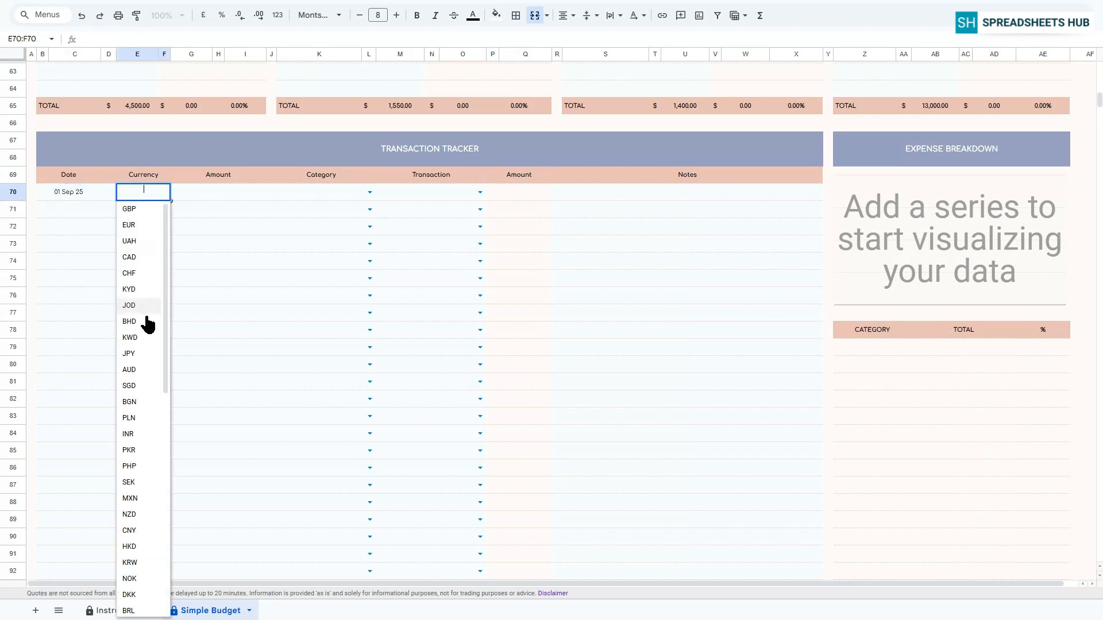
{"action": "scroll", "coordinate": [148, 322], "scroll_direction": "down", "scroll_amount": 8}
{"action": "left_click", "coordinate": [127, 586]}
{"action": "key", "text": "Tab"}
{"action": "type", "text": "1000"}
{"action": "key", "text": "Return"}
Assign the row 70 transaction to the Income category as Salary 1.
{"action": "double_click", "coordinate": [313, 194]}
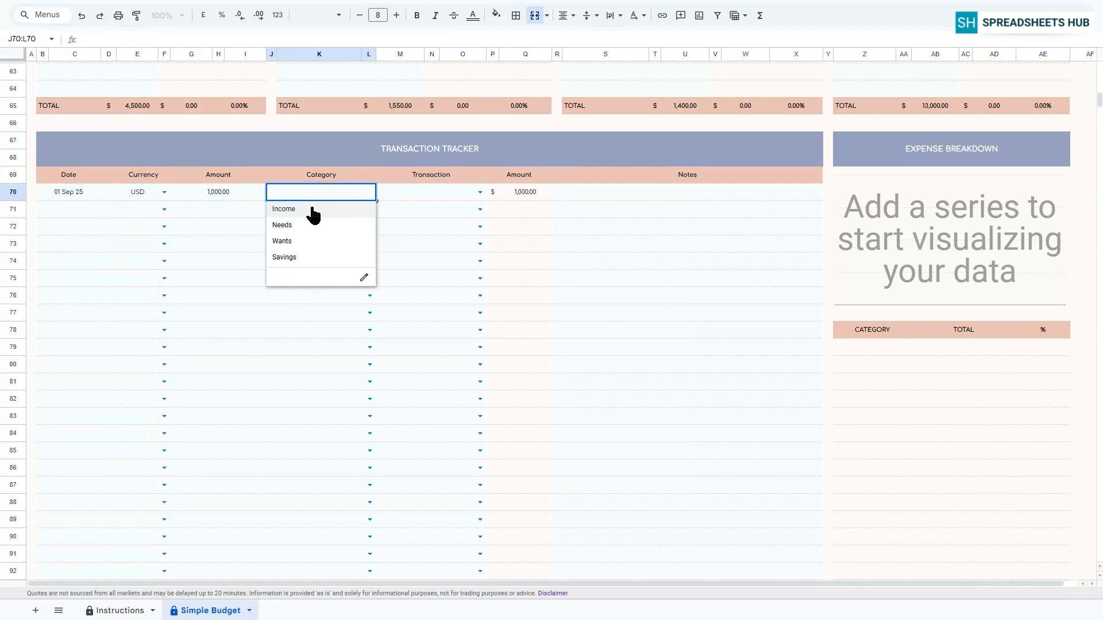
{"action": "left_click", "coordinate": [311, 209]}
{"action": "double_click", "coordinate": [419, 193]}
{"action": "left_click", "coordinate": [418, 210]}
Enter a transaction in row 71 dated 3 Sep 2025, copying USD from the row above, with the amount 50.
{"action": "double_click", "coordinate": [66, 211]}
{"action": "left_click", "coordinate": [65, 265]}
{"action": "left_click_drag", "start_coordinate": [141, 193], "coordinate": [143, 209]}
{"action": "key", "text": "ctrl+d"}
{"action": "left_click", "coordinate": [221, 211]}
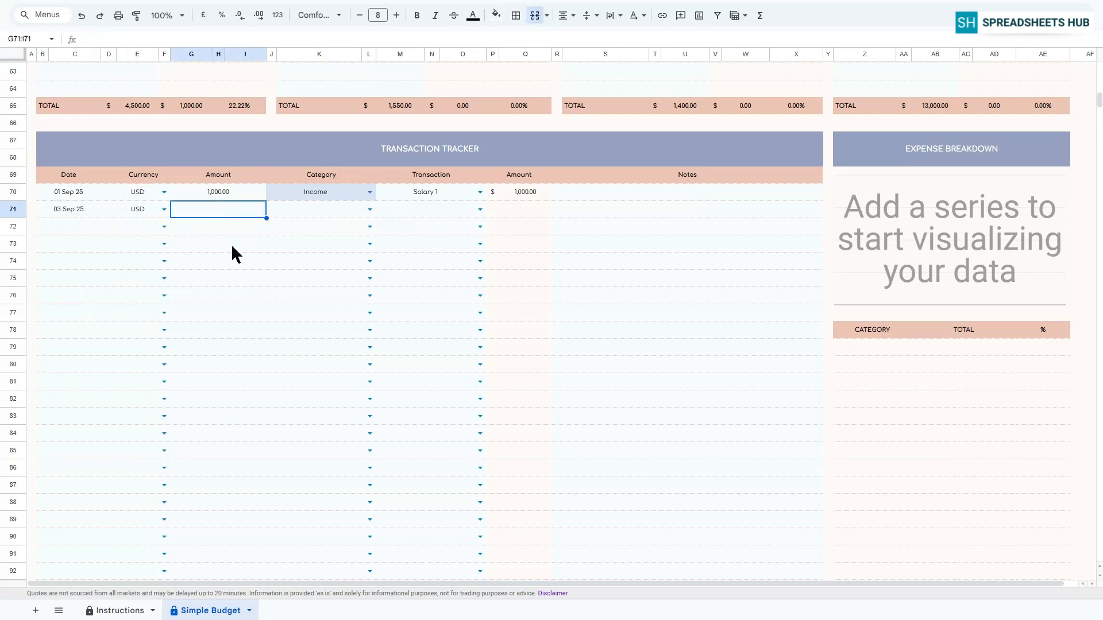
{"action": "type", "text": "50"}
{"action": "key", "text": "Return"}
Assign the row 71 transaction to the Income category as Bonus.
{"action": "left_click", "coordinate": [369, 210]}
{"action": "left_click", "coordinate": [324, 227]}
{"action": "left_click", "coordinate": [412, 208]}
{"action": "left_click", "coordinate": [480, 210]}
{"action": "left_click", "coordinate": [409, 260]}
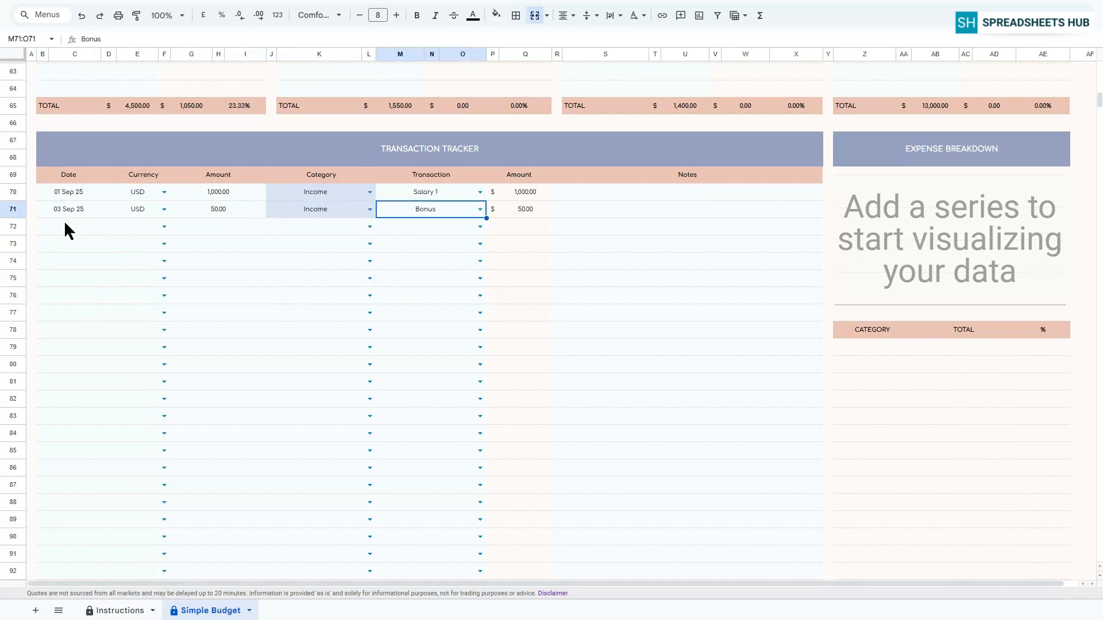
Enter a transaction in row 72 dated 4 Sep 2025, copying USD from the row above, with the amount 1500.
{"action": "double_click", "coordinate": [65, 226]}
{"action": "left_click", "coordinate": [83, 281]}
{"action": "double_click", "coordinate": [141, 226]}
{"action": "left_click_drag", "start_coordinate": [147, 211], "coordinate": [147, 226]}
{"action": "key", "text": "ctrl+d"}
{"action": "left_click", "coordinate": [203, 231]}
{"action": "type", "text": "1,50"}
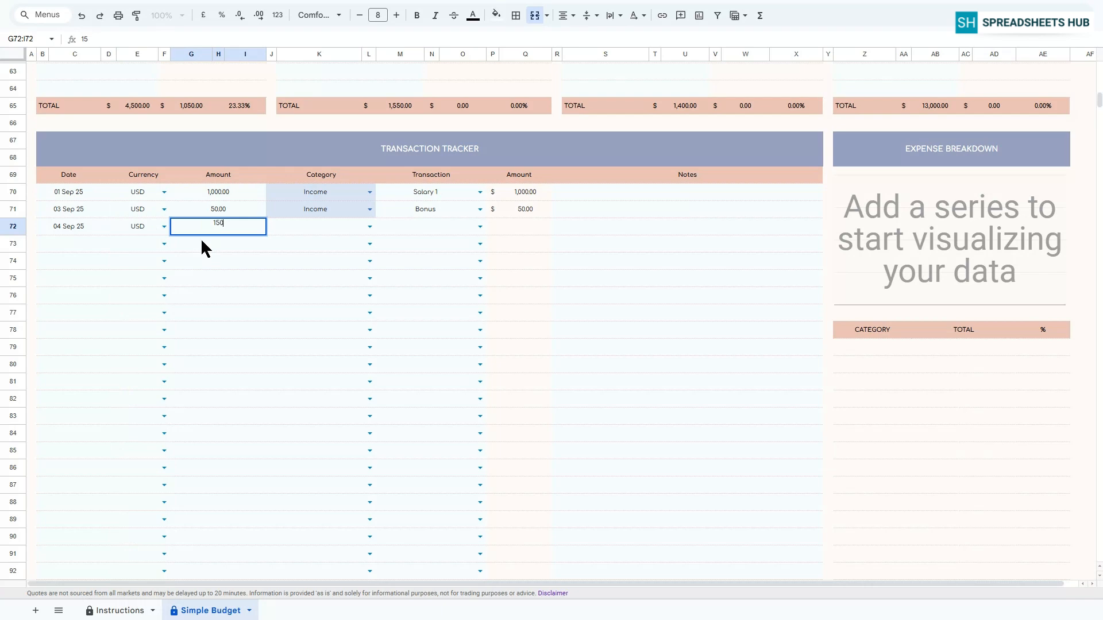
{"action": "type", "text": "0"}
{"action": "key", "text": "Return"}
Assign the row 72 transaction to the Income category as Salary 2.
{"action": "left_click", "coordinate": [369, 226]}
{"action": "left_click", "coordinate": [325, 245]}
{"action": "left_click", "coordinate": [481, 227]}
{"action": "left_click", "coordinate": [397, 260]}
Enter a transaction in row 73 dated 5 Sep 2025, copying USD from the row above, with the amount 1300.
{"action": "double_click", "coordinate": [92, 244]}
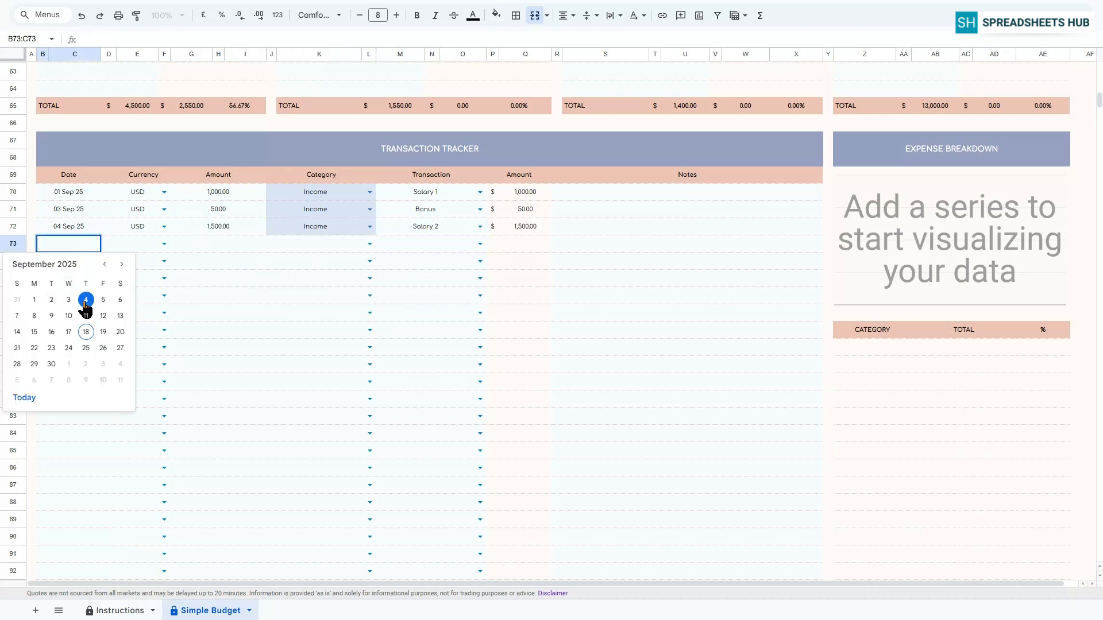
{"action": "left_click", "coordinate": [103, 299]}
{"action": "left_click_drag", "start_coordinate": [147, 226], "coordinate": [148, 245]}
{"action": "key", "text": "ctrl+d"}
{"action": "left_click", "coordinate": [249, 245]}
{"action": "type", "text": "1300"}
{"action": "key", "text": "Return"}
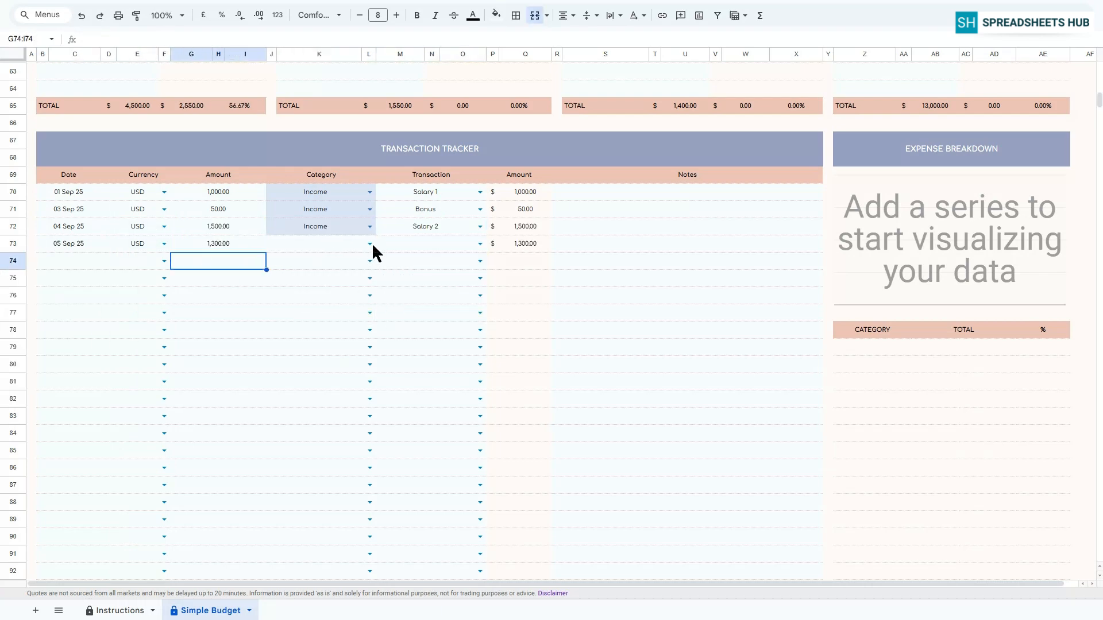
Assign the row 73 transaction to the Needs category as Rent.
{"action": "left_click", "coordinate": [369, 244]}
{"action": "left_click", "coordinate": [311, 278]}
{"action": "left_click", "coordinate": [480, 243]}
{"action": "left_click", "coordinate": [399, 263]}
Enter a transaction in row 74 dated 6 Sep 2025, copying USD from the row above, with the amount 100.
{"action": "double_click", "coordinate": [69, 261]}
{"action": "left_click", "coordinate": [122, 318]}
{"action": "left_click_drag", "start_coordinate": [147, 245], "coordinate": [144, 261]}
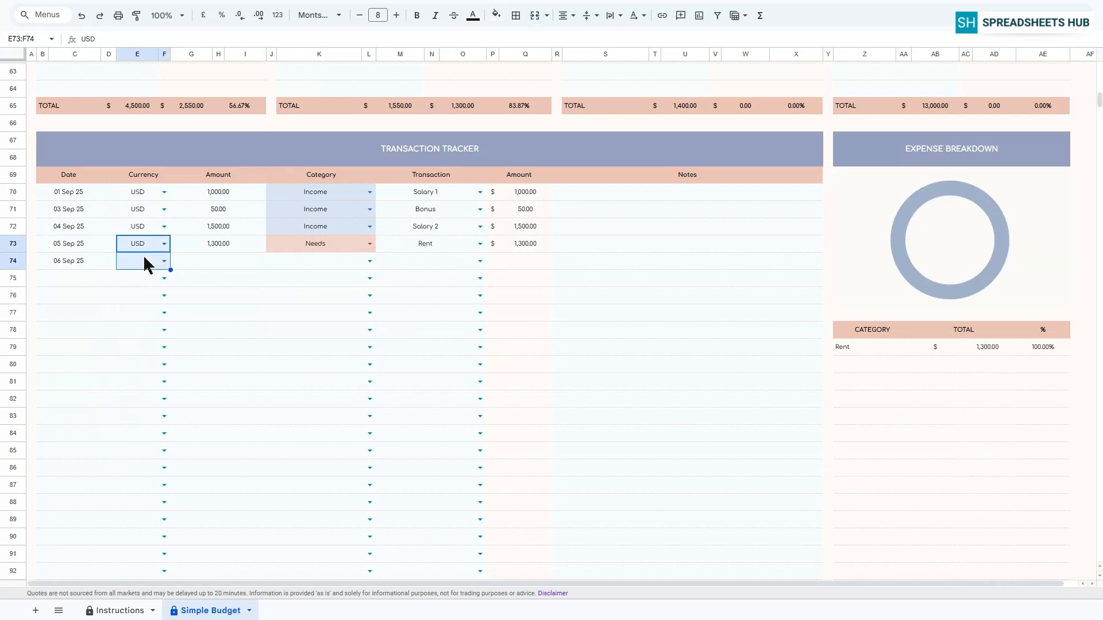
{"action": "key", "text": "ctrl+d"}
{"action": "left_click", "coordinate": [230, 262]}
{"action": "type", "text": "100"}
{"action": "key", "text": "Return"}
Assign the row 74 transaction to the Needs category as Water.
{"action": "left_click", "coordinate": [369, 261]}
{"action": "left_click", "coordinate": [316, 295]}
{"action": "left_click", "coordinate": [480, 262]}
{"action": "left_click", "coordinate": [399, 296]}
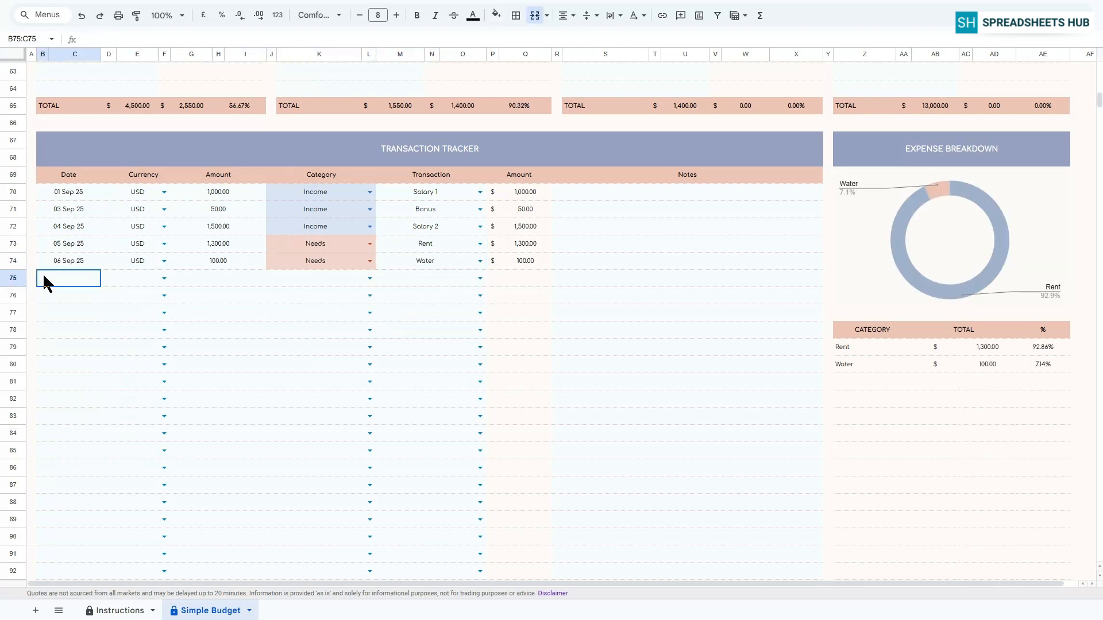
Enter a transaction in row 75 dated 7 Sep 2025, copying USD from the row above, with the amount 100.
{"action": "double_click", "coordinate": [46, 281]}
{"action": "left_click", "coordinate": [118, 332]}
{"action": "left_click_drag", "start_coordinate": [147, 262], "coordinate": [142, 279]}
{"action": "key", "text": "ctrl+d"}
{"action": "left_click", "coordinate": [221, 281]}
{"action": "type", "text": "100"}
{"action": "key", "text": "Return"}
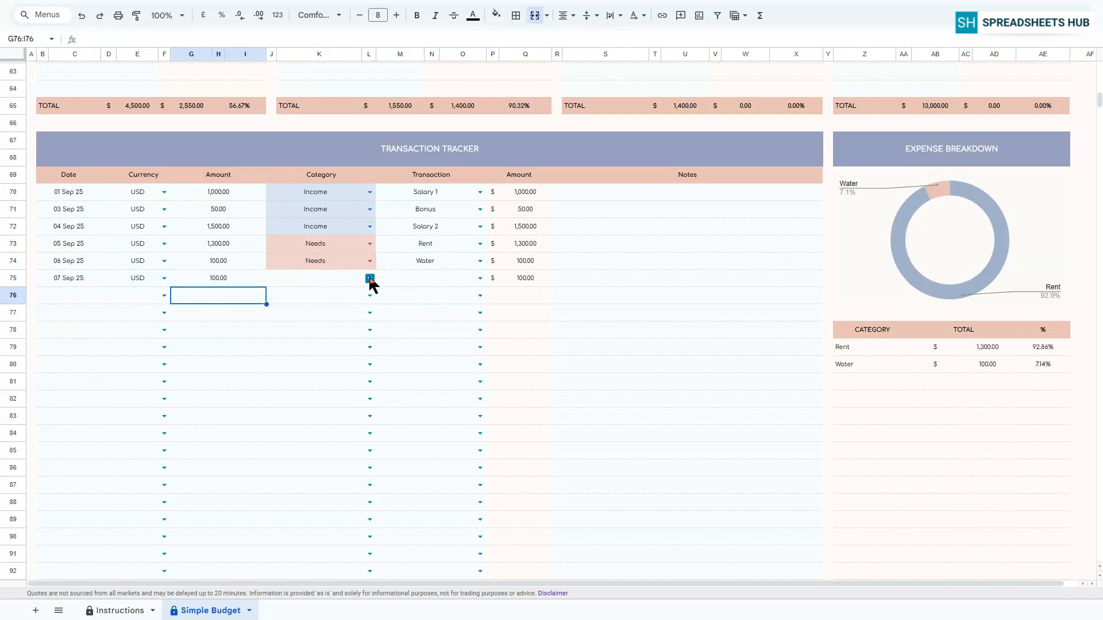
Assign the row 75 transaction to the Needs category as Energy.
{"action": "left_click", "coordinate": [370, 280]}
{"action": "left_click", "coordinate": [316, 313]}
{"action": "left_click", "coordinate": [481, 279]}
Enter a transaction in row 76 dated 8 Sep 2025, copying USD from the row above, with the amount 500.
{"action": "double_click", "coordinate": [46, 295]}
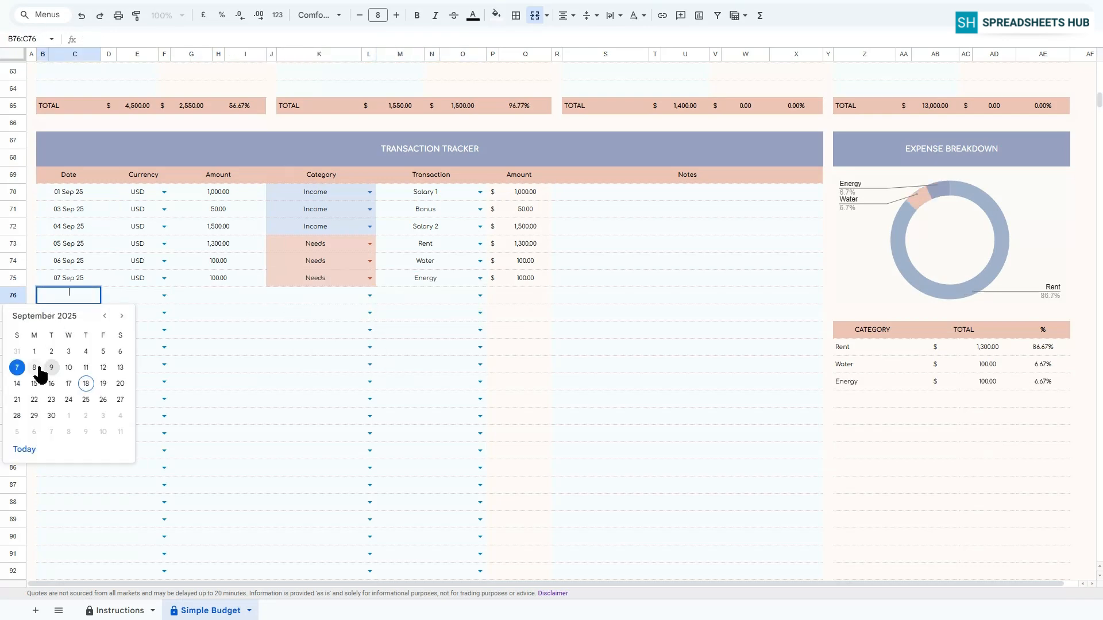
{"action": "left_click", "coordinate": [38, 368]}
{"action": "left_click_drag", "start_coordinate": [142, 279], "coordinate": [145, 295]}
{"action": "key", "text": "ctrl+d"}
{"action": "left_click", "coordinate": [218, 296]}
{"action": "type", "text": "500"}
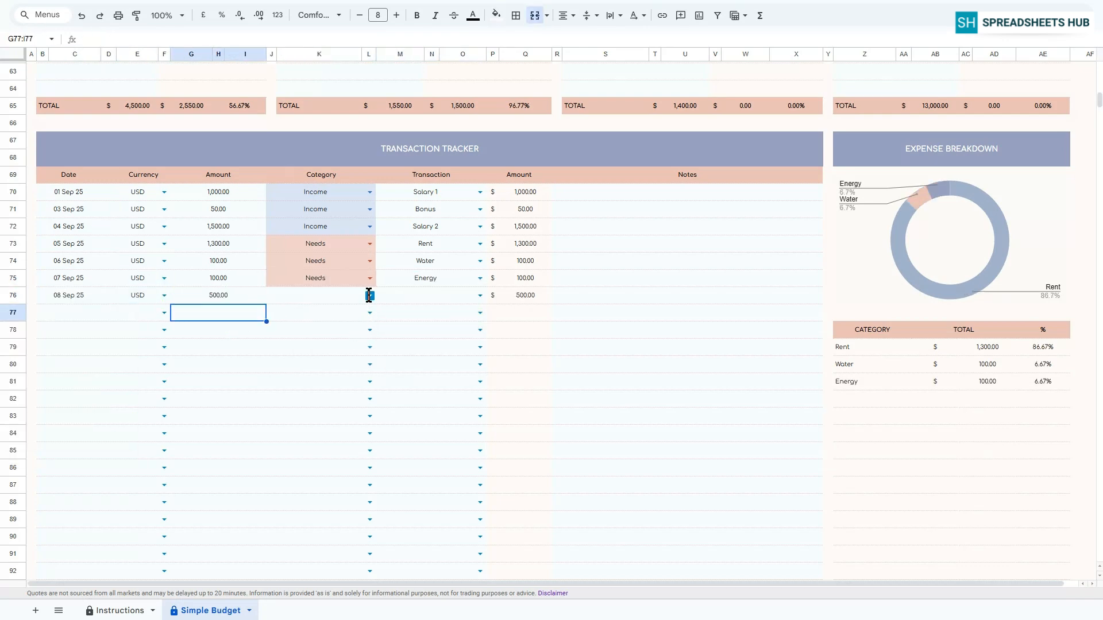
Assign the row 76 transaction to the Savings category as Energy Fund.
{"action": "left_click", "coordinate": [370, 296]}
{"action": "left_click", "coordinate": [291, 360]}
{"action": "left_click", "coordinate": [479, 296]}
{"action": "left_click", "coordinate": [406, 311]}
Enter a transaction in row 77 dated 12 Sep 2025, copying USD from the row above, with the amount 600.
{"action": "double_click", "coordinate": [78, 311]}
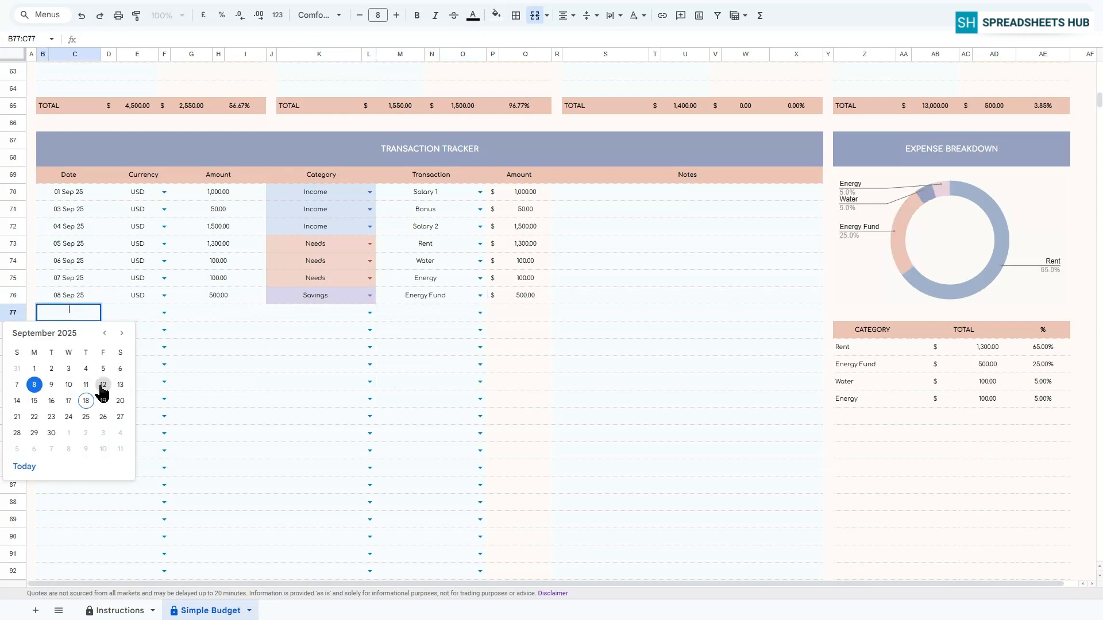
{"action": "left_click", "coordinate": [102, 385]}
{"action": "left_click_drag", "start_coordinate": [138, 296], "coordinate": [139, 305]}
{"action": "key", "text": "ctrl+d"}
{"action": "left_click", "coordinate": [218, 312]}
{"action": "type", "text": "600"}
Assign the row 77 transaction to the Savings category as Student Fund.
{"action": "left_click", "coordinate": [370, 312]}
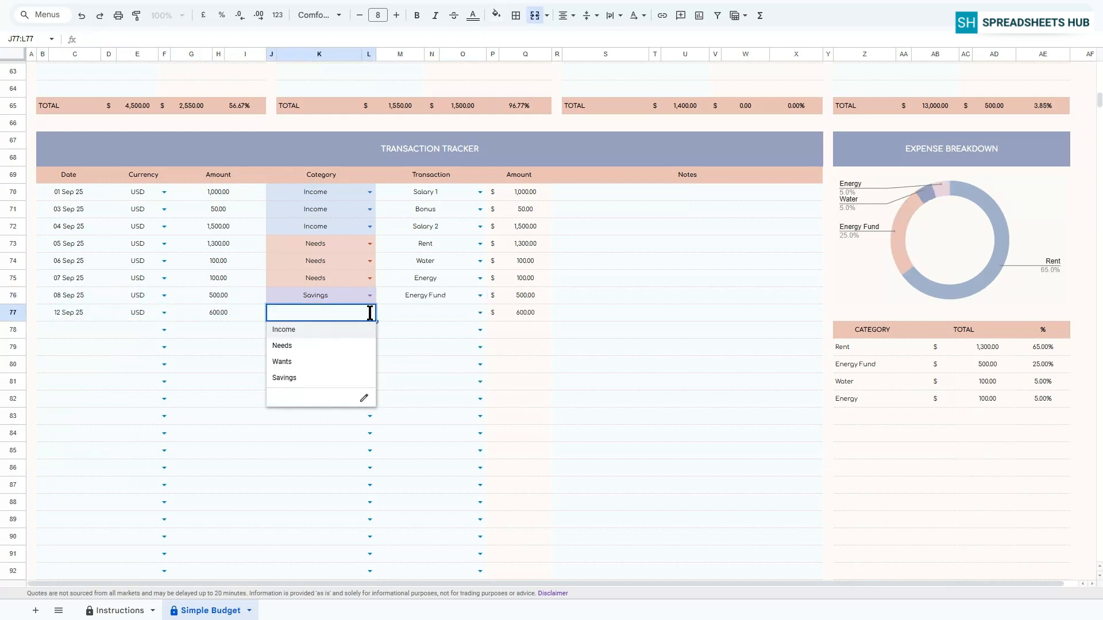
{"action": "left_click", "coordinate": [290, 377]}
{"action": "left_click", "coordinate": [480, 313]}
{"action": "left_click", "coordinate": [402, 344]}
Enter a transaction in row 78 dated 14 Sep 2025, copying USD from the row above, with the amount 300.
{"action": "double_click", "coordinate": [71, 329]}
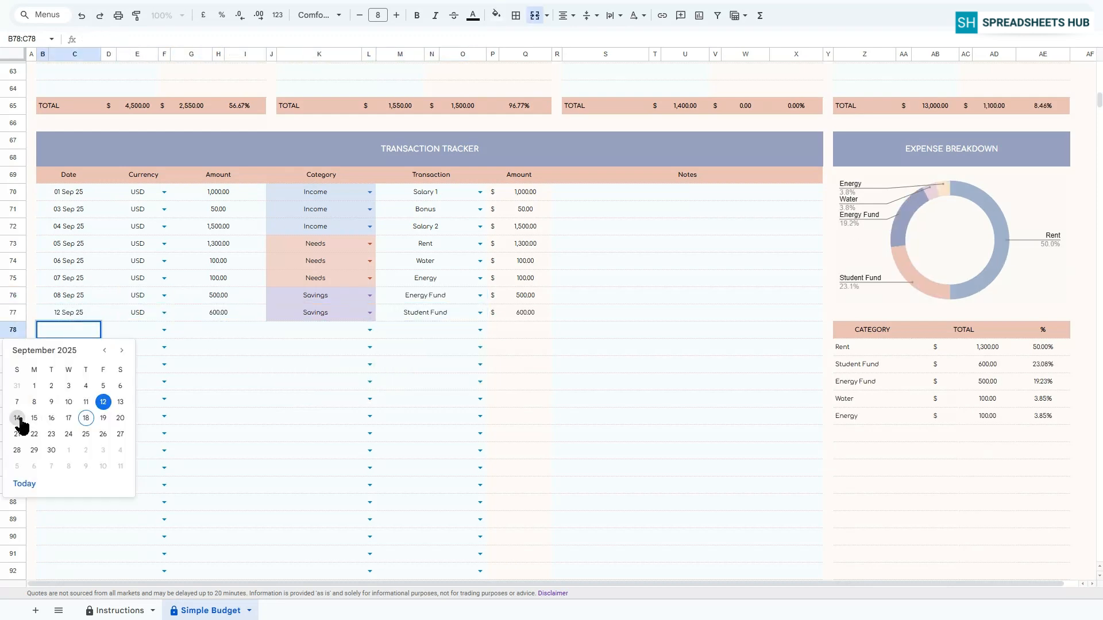
{"action": "left_click", "coordinate": [20, 424]}
{"action": "left_click_drag", "start_coordinate": [138, 312], "coordinate": [139, 330]}
{"action": "key", "text": "ctrl+d"}
{"action": "left_click", "coordinate": [221, 331]}
{"action": "type", "text": "300"}
{"action": "key", "text": "Return"}
Assign the row 78 transaction to the Wants category as Shopping.
{"action": "left_click", "coordinate": [370, 330]}
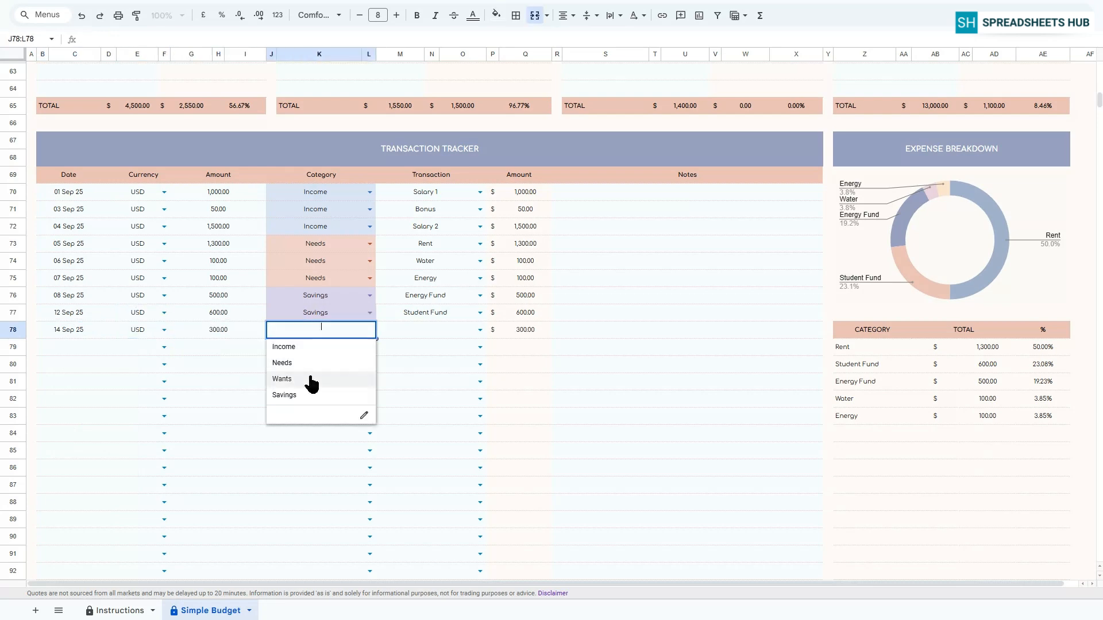
{"action": "left_click", "coordinate": [311, 377]}
{"action": "left_click", "coordinate": [479, 329]}
{"action": "left_click", "coordinate": [416, 347]}
Enter a transaction in row 79 dated 17 Sep 2025, copying USD from the row above, with the amount 500.
{"action": "double_click", "coordinate": [69, 347]}
{"action": "left_click", "coordinate": [74, 423]}
{"action": "left_click_drag", "start_coordinate": [138, 329], "coordinate": [139, 347]}
{"action": "key", "text": "ctrl+d"}
{"action": "left_click", "coordinate": [211, 347]}
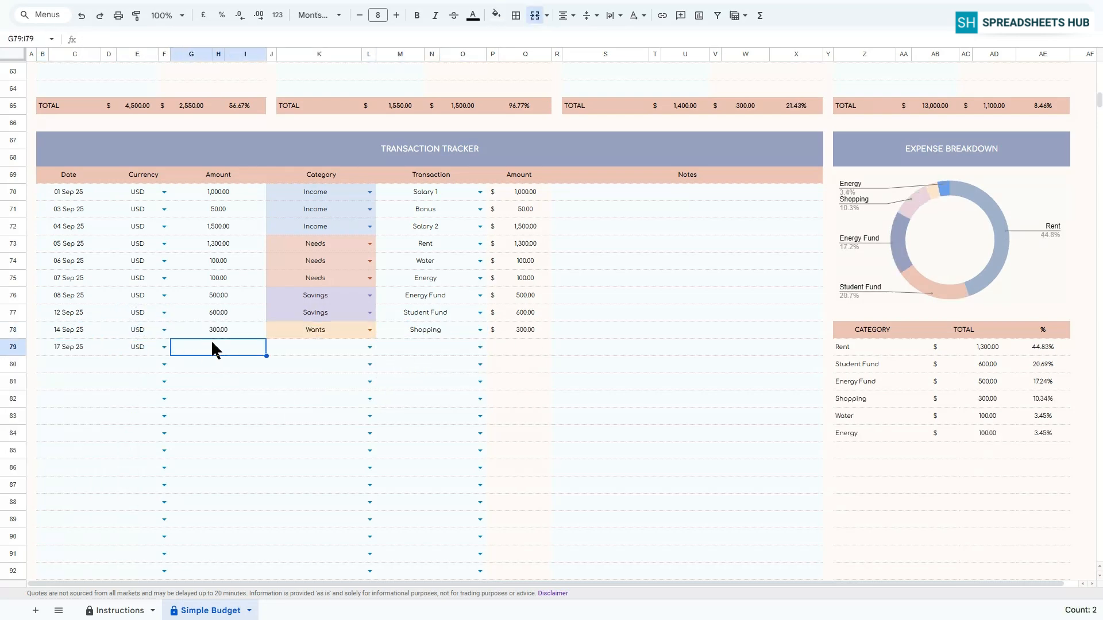
{"action": "type", "text": "500"}
{"action": "key", "text": "Return"}
Assign the row 79 transaction to the Savings category as Car Fund.
{"action": "left_click", "coordinate": [370, 347]}
{"action": "left_click", "coordinate": [298, 411]}
{"action": "left_click", "coordinate": [480, 347]}
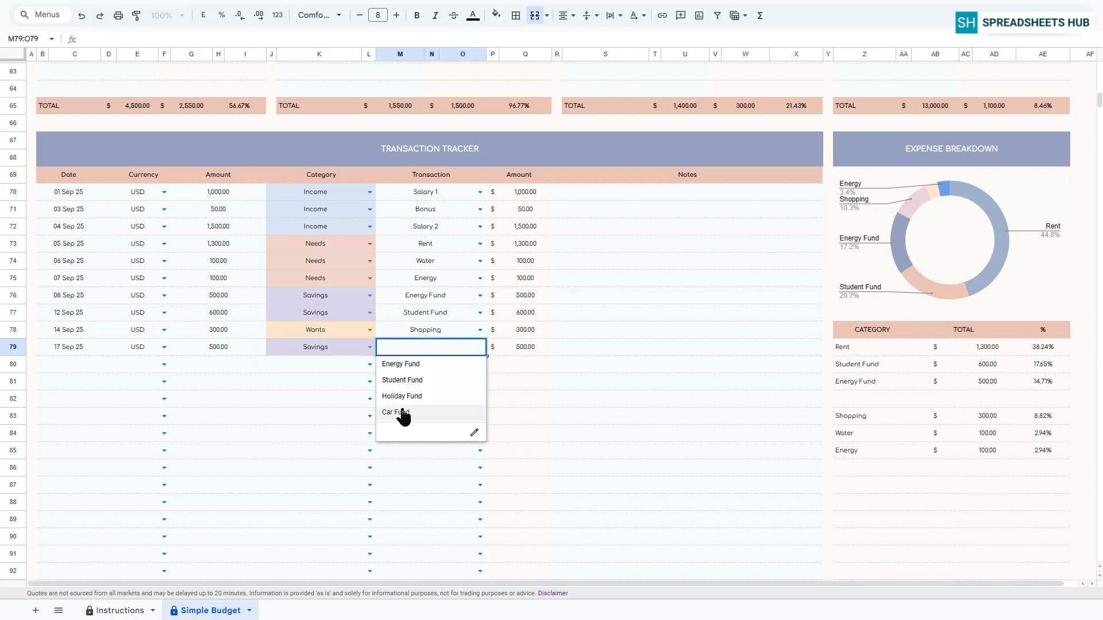
{"action": "left_click", "coordinate": [402, 413]}
Enter a transaction in row 80 dated 15 Sep 2025, copying USD from the row above, with the amount 1000.
{"action": "double_click", "coordinate": [61, 364]}
{"action": "left_click", "coordinate": [35, 457]}
{"action": "left_click_drag", "start_coordinate": [138, 347], "coordinate": [138, 367]}
{"action": "key", "text": "ctrl+d"}
{"action": "left_click", "coordinate": [242, 366]}
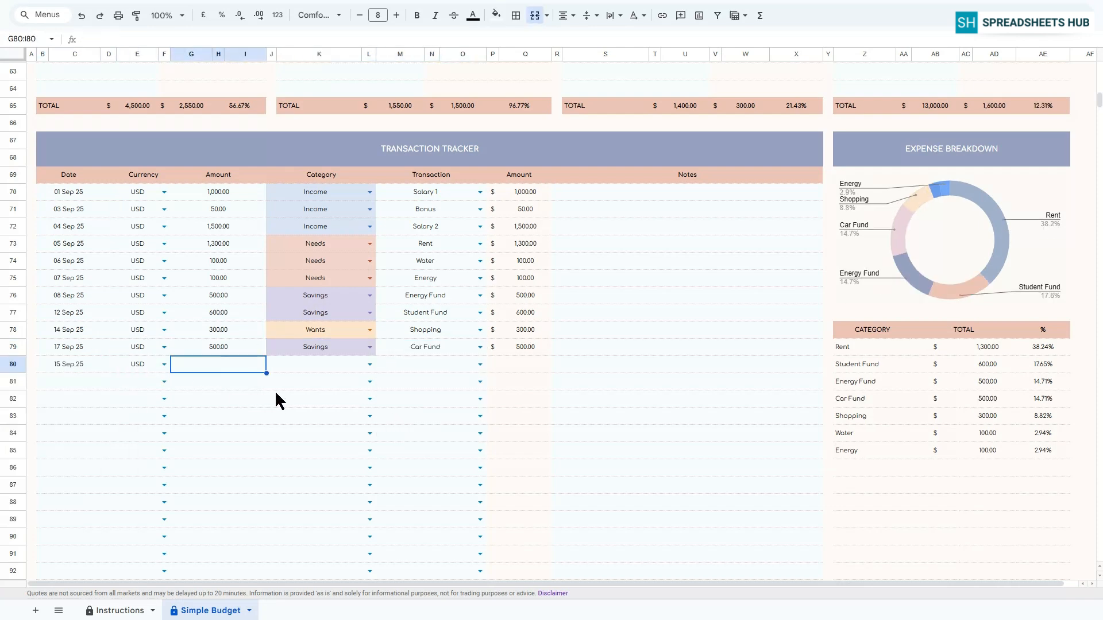
{"action": "type", "text": "1000"}
Assign the row 80 transaction to the Income category as Salary 3.
{"action": "left_click", "coordinate": [369, 365]}
{"action": "left_click", "coordinate": [339, 381]}
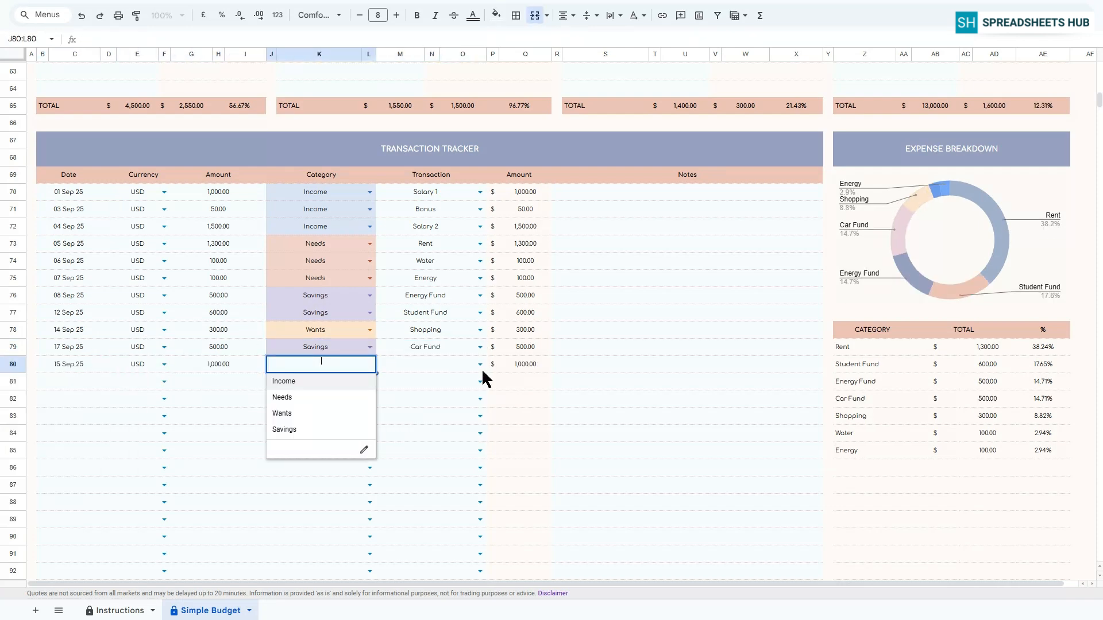
{"action": "left_click", "coordinate": [480, 366]}
{"action": "left_click", "coordinate": [402, 413]}
Enter a transaction in row 81 dated 11 Sep 2025 in EUR with the amount 500.
{"action": "double_click", "coordinate": [76, 381]}
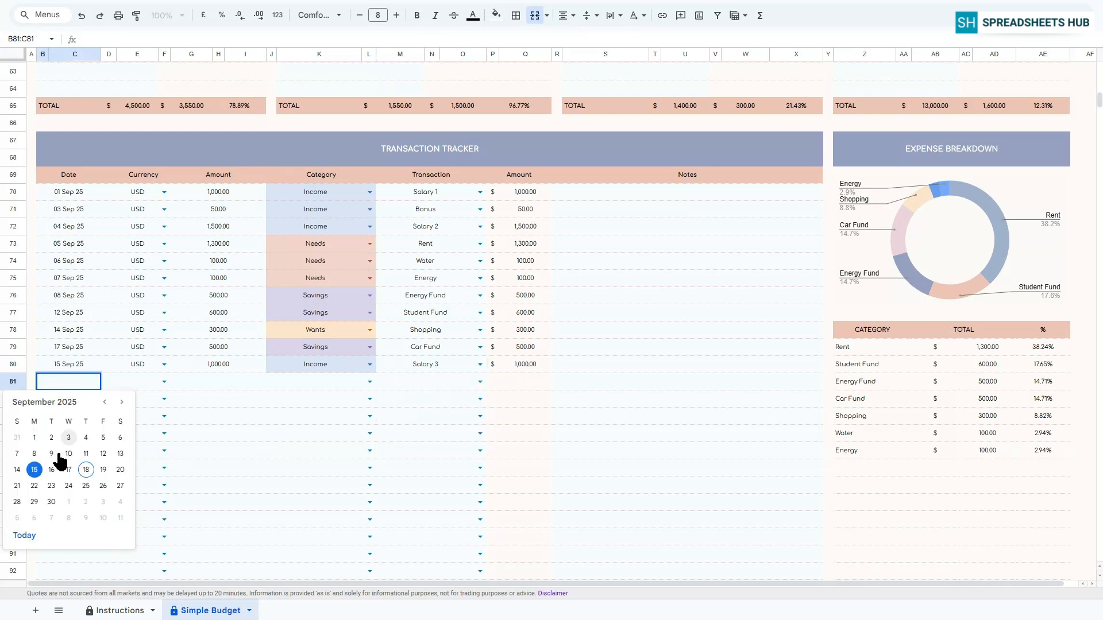
{"action": "left_click", "coordinate": [86, 454]}
{"action": "left_click", "coordinate": [159, 381]}
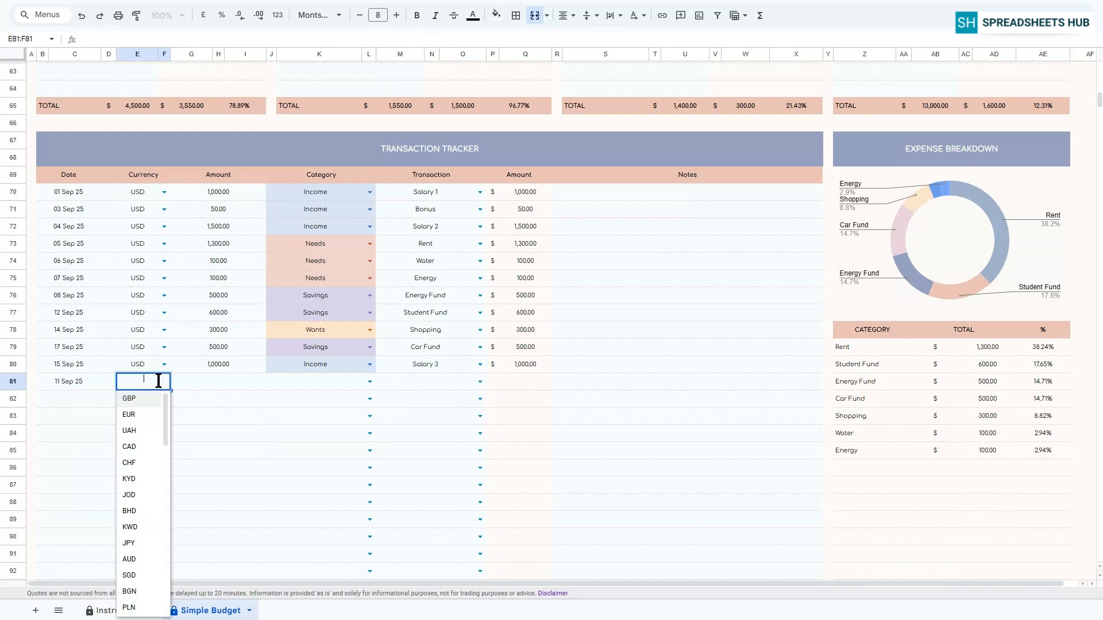
{"action": "left_click", "coordinate": [143, 414]}
{"action": "left_click", "coordinate": [208, 381]}
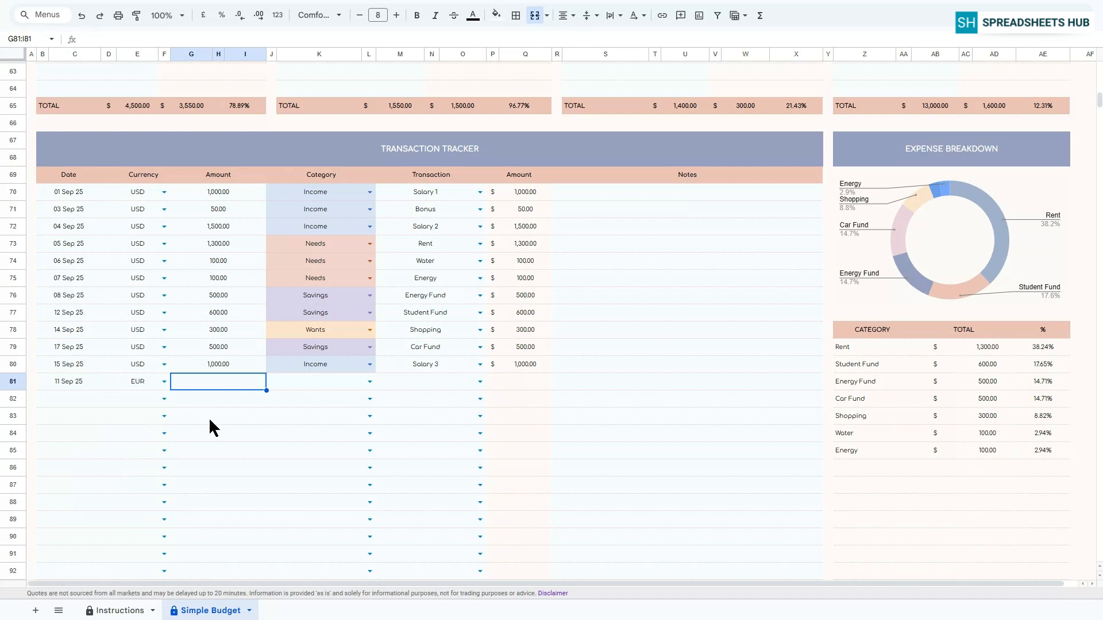
{"action": "type", "text": "500"}
{"action": "key", "text": "Return"}
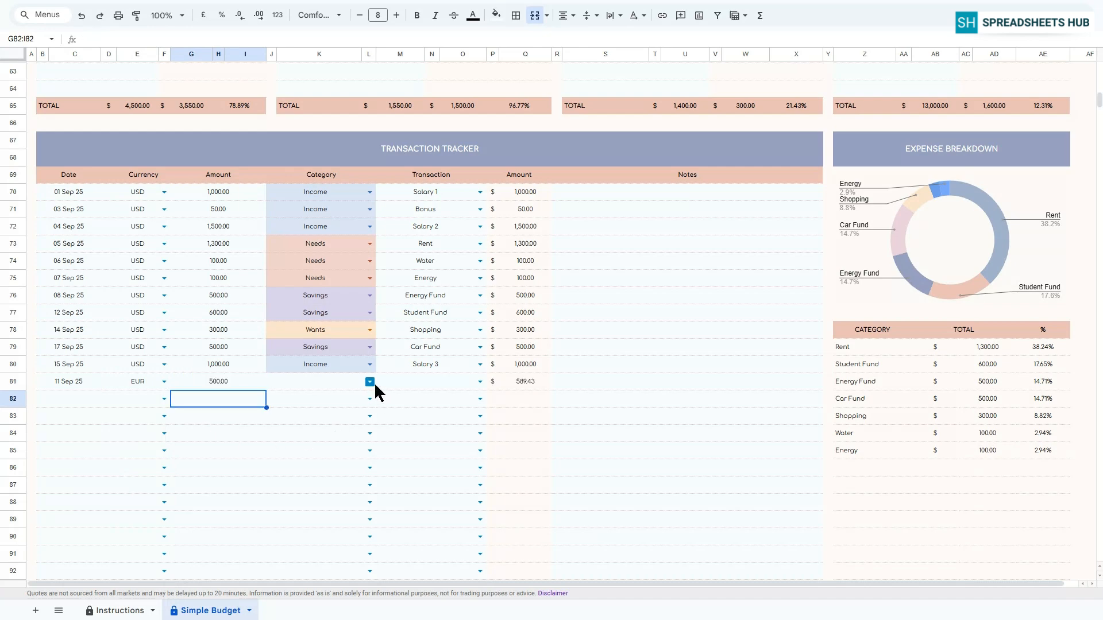
Assign the row 81 transaction to the Income category as Bonus.
{"action": "left_click", "coordinate": [370, 382]}
{"action": "left_click", "coordinate": [332, 399]}
{"action": "left_click", "coordinate": [480, 382]}
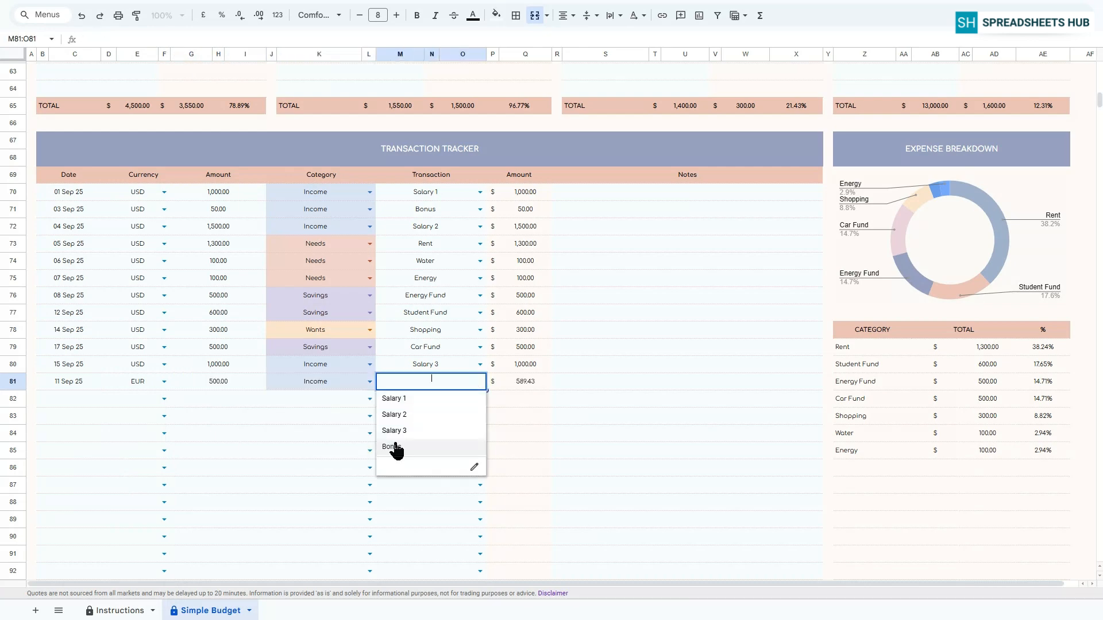
{"action": "left_click", "coordinate": [396, 448]}
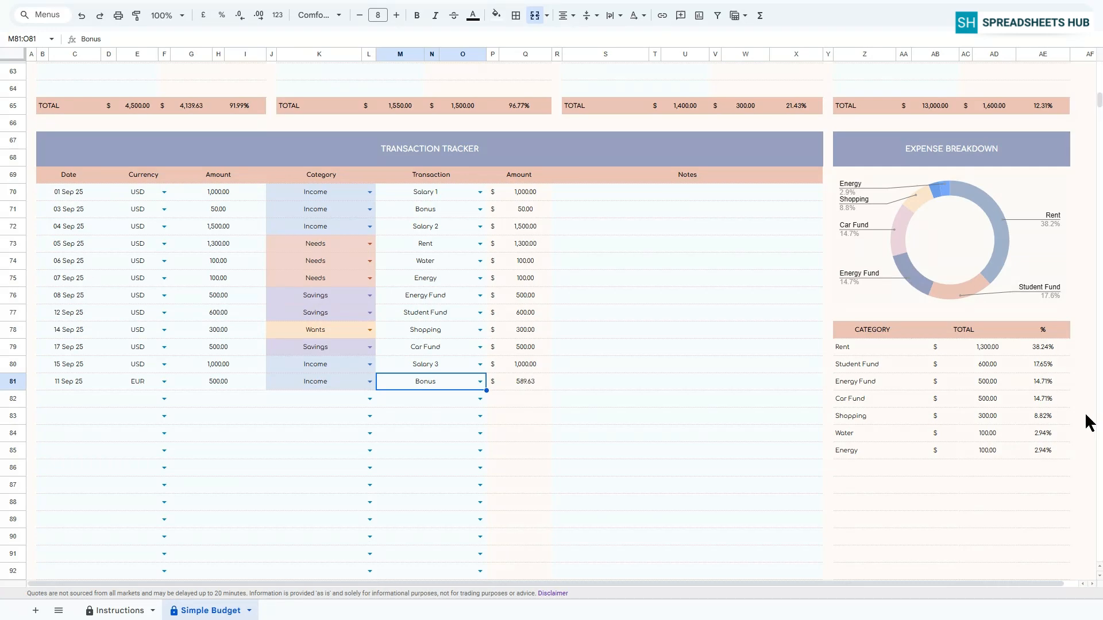
Examine the Income Distribution, Cash Flow Summary and Allocation Summary charts and the Expense Breakdown beside the transaction tracker.
{"action": "scroll", "coordinate": [1089, 421], "scroll_direction": "up", "scroll_amount": 13}
{"action": "scroll", "coordinate": [1089, 421], "scroll_direction": "up", "scroll_amount": 6}
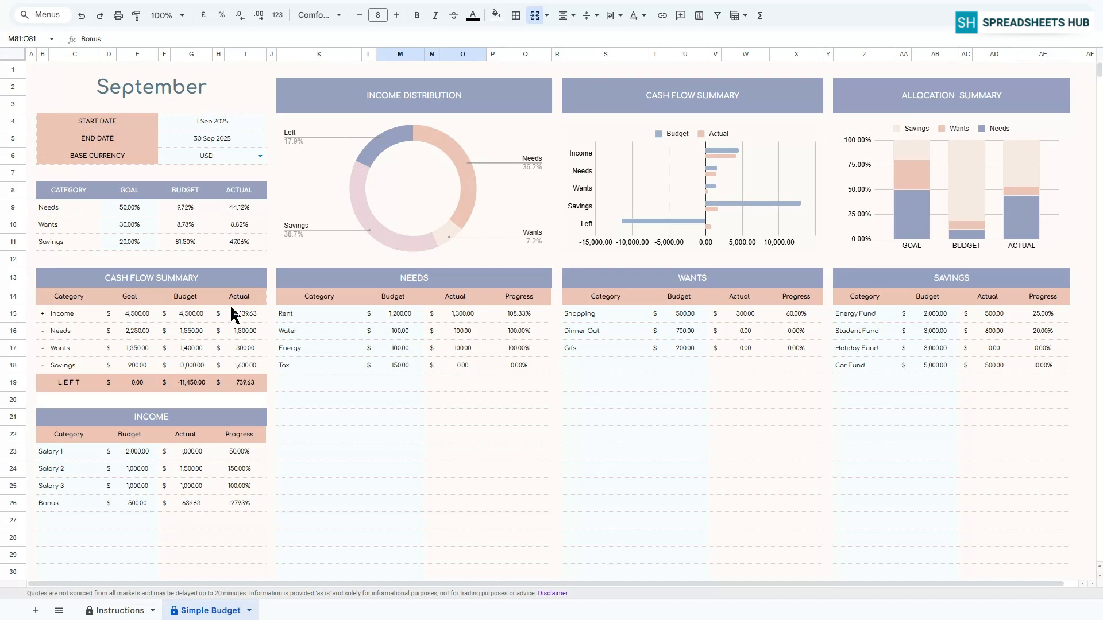
{"action": "left_click", "coordinate": [429, 104]}
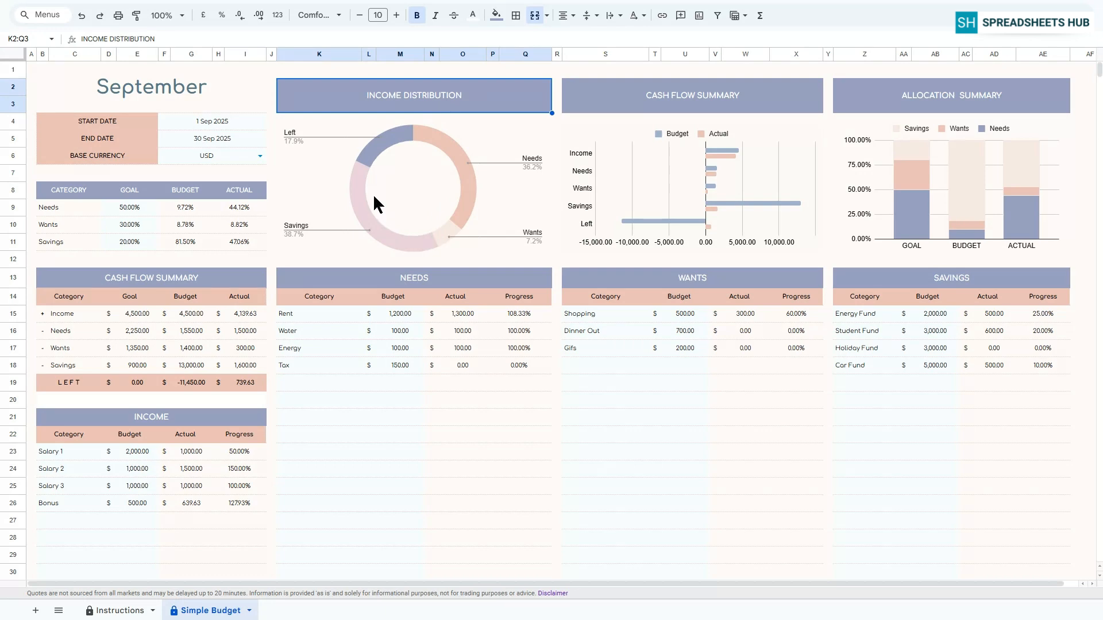
{"action": "left_click", "coordinate": [725, 102]}
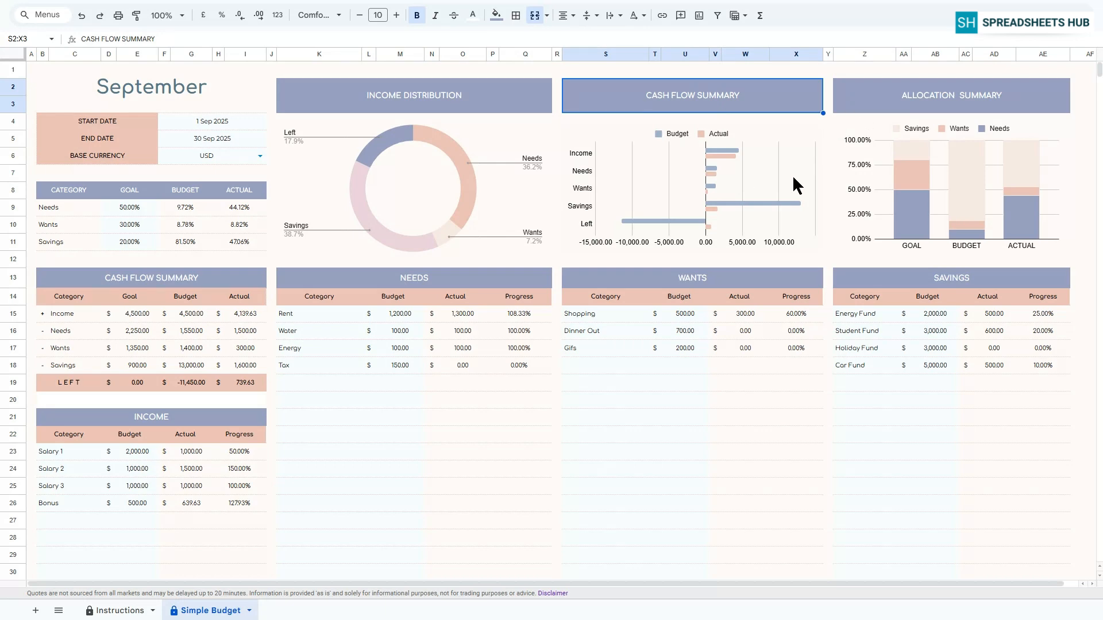
{"action": "left_click", "coordinate": [905, 109]}
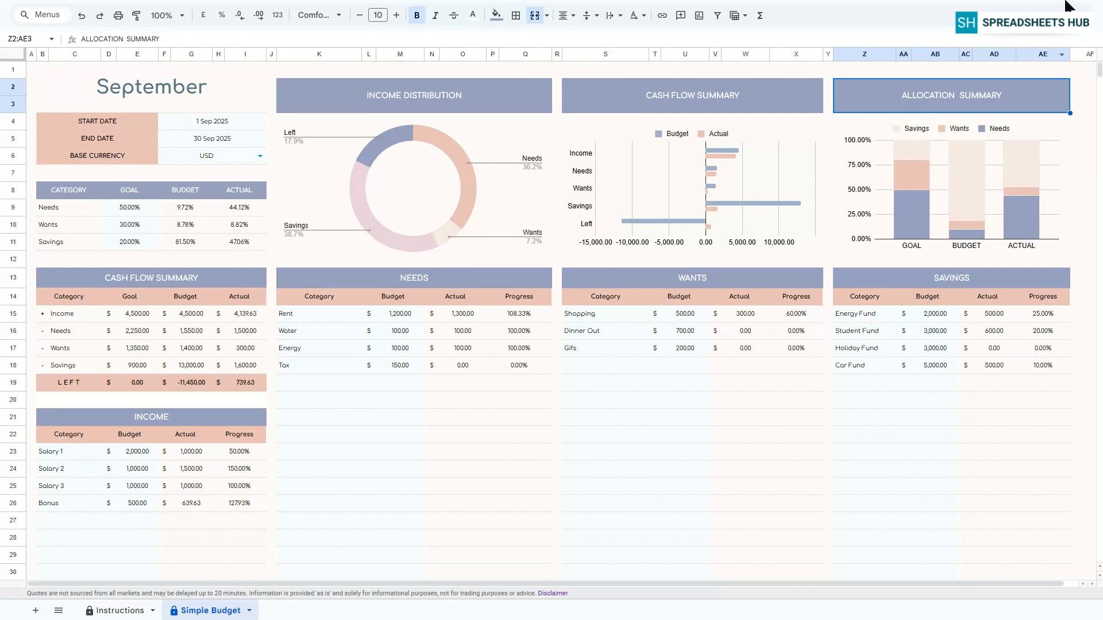
{"action": "scroll", "coordinate": [1096, 227], "scroll_direction": "down", "scroll_amount": 15}
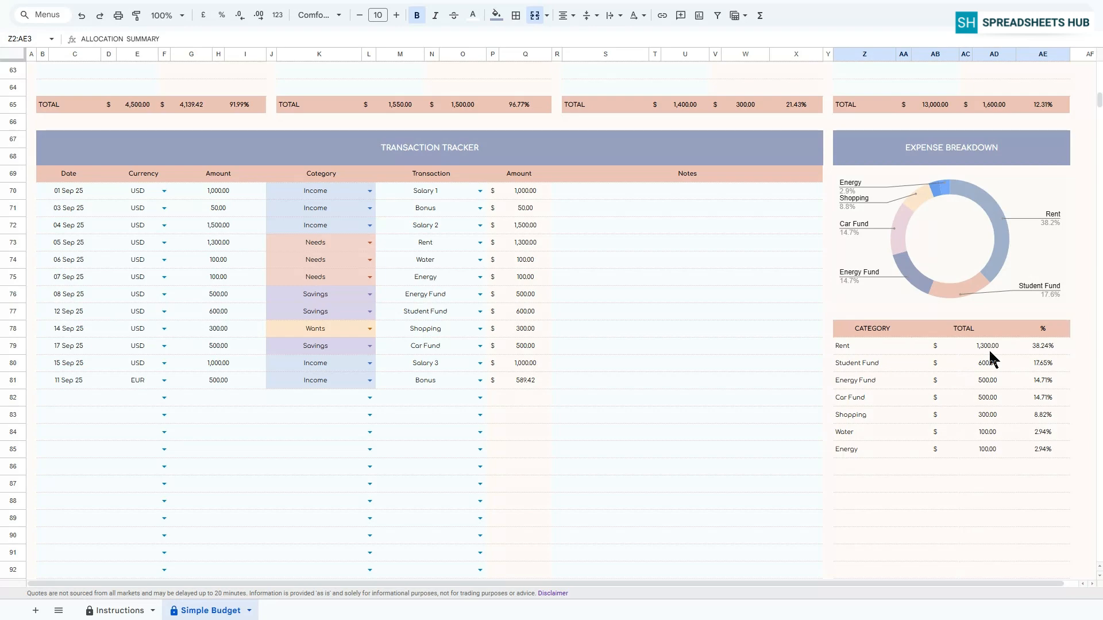
{"action": "scroll", "coordinate": [1080, 356], "scroll_direction": "up", "scroll_amount": 15}
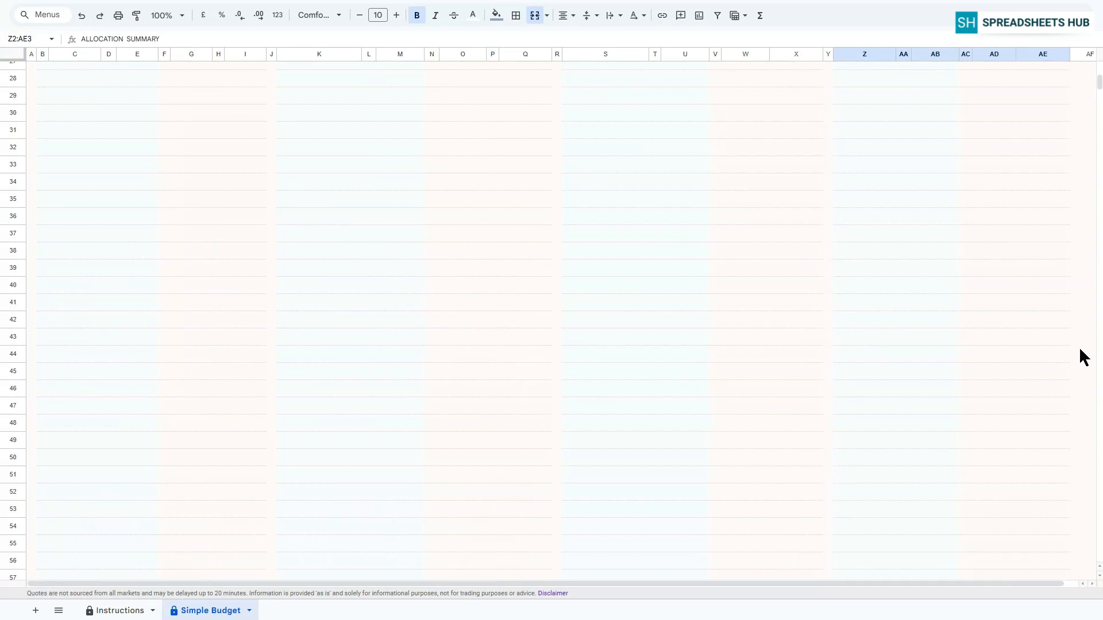